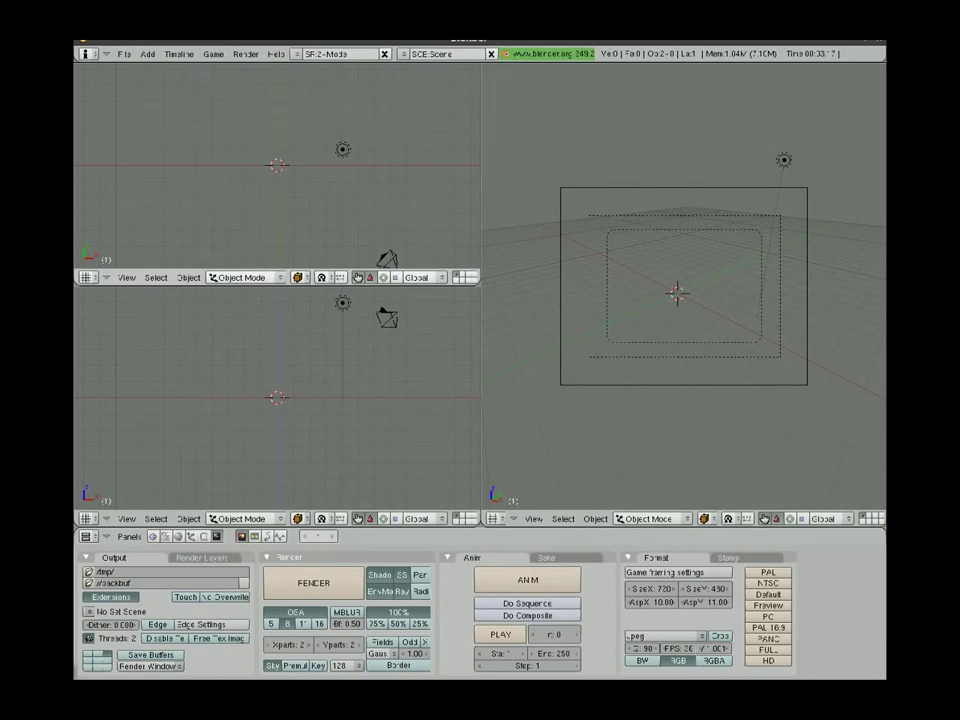
# - Add a plane and scale it up into a large floor
pyautogui.press('space')
pyautogui.moveTo(321, 146)
pyautogui.click(431, 146)
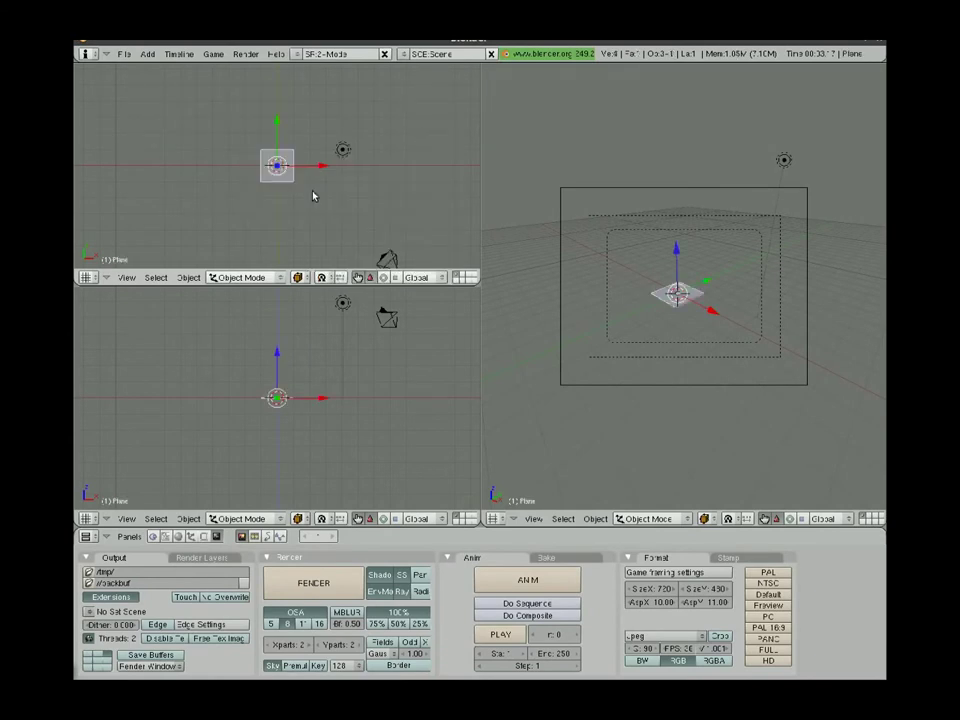
pyautogui.press('s')
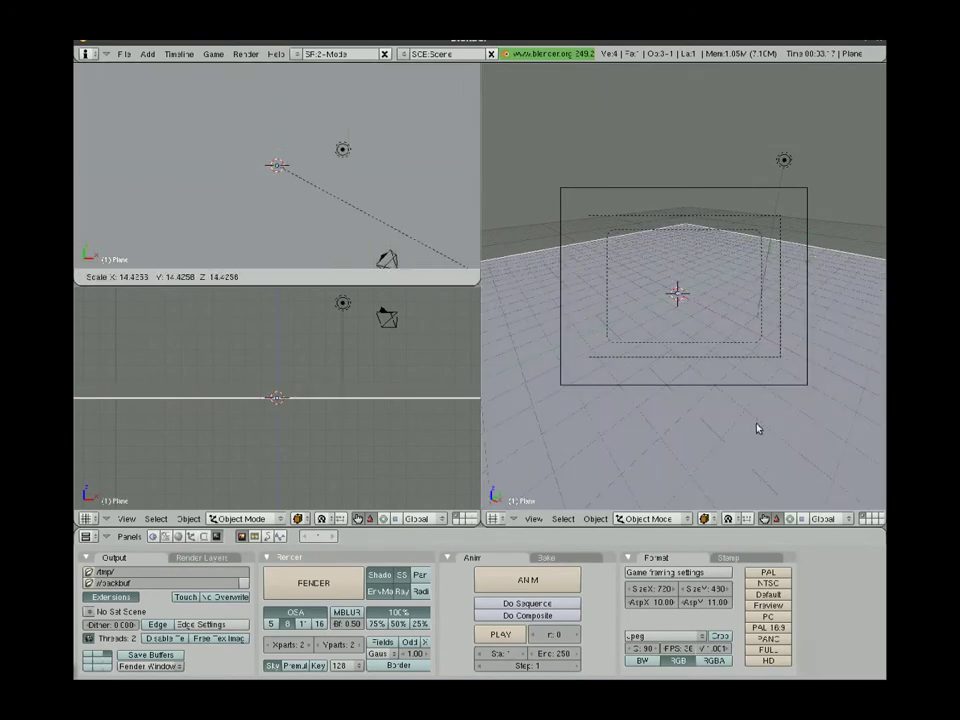
pyautogui.click(756, 426)
# - Add a second plane, Plane.001, at the origin and scale it slightly
pyautogui.press('space')
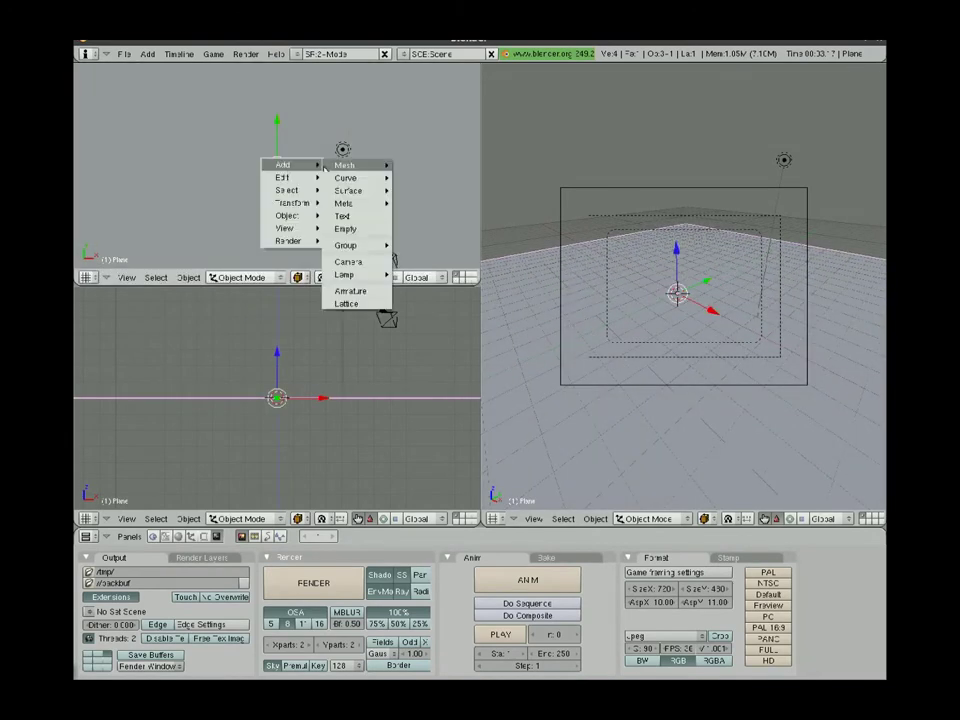
pyautogui.moveTo(343, 165)
pyautogui.click(437, 165)
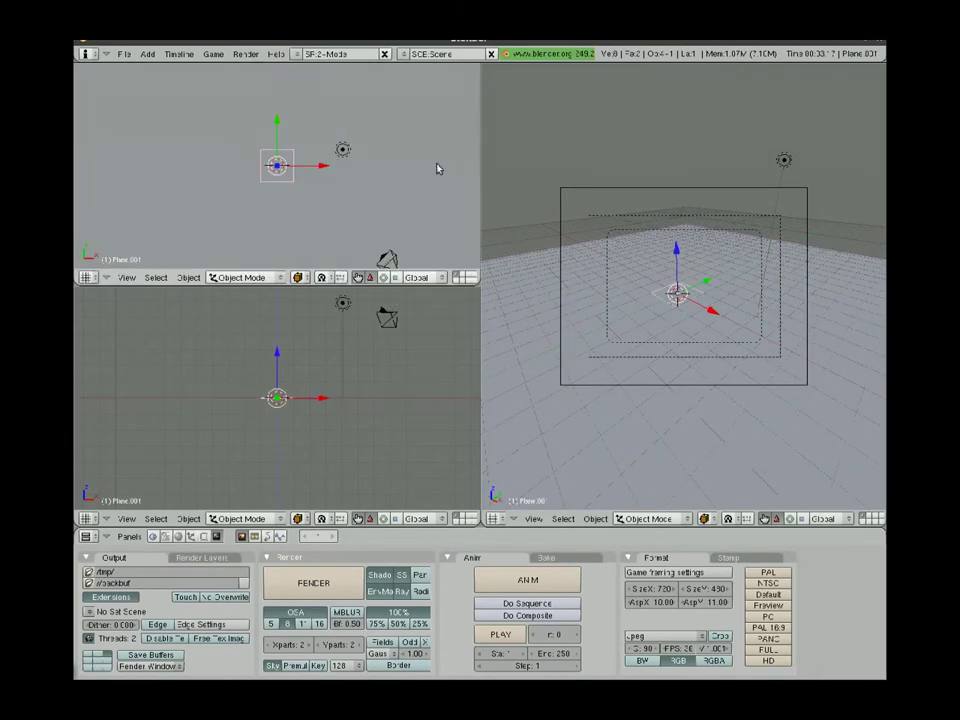
pyautogui.press('s')
pyautogui.click(281, 170)
# - Set the viewports to top, front and perspective views
pyautogui.press('KP_7')
pyautogui.press('KP_1')
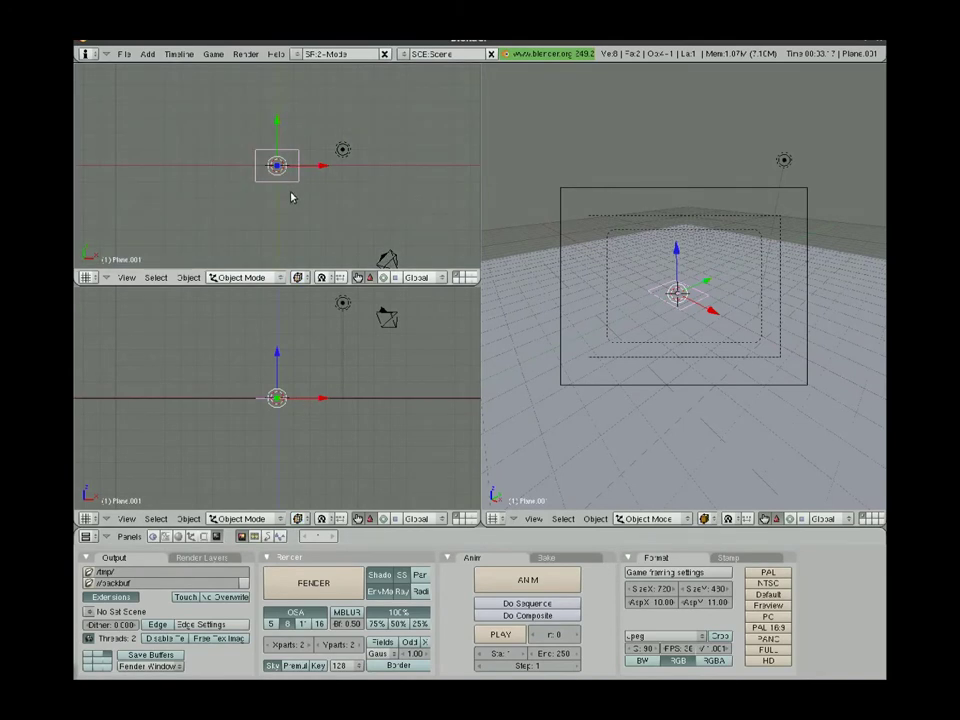
pyautogui.press('KP_5')
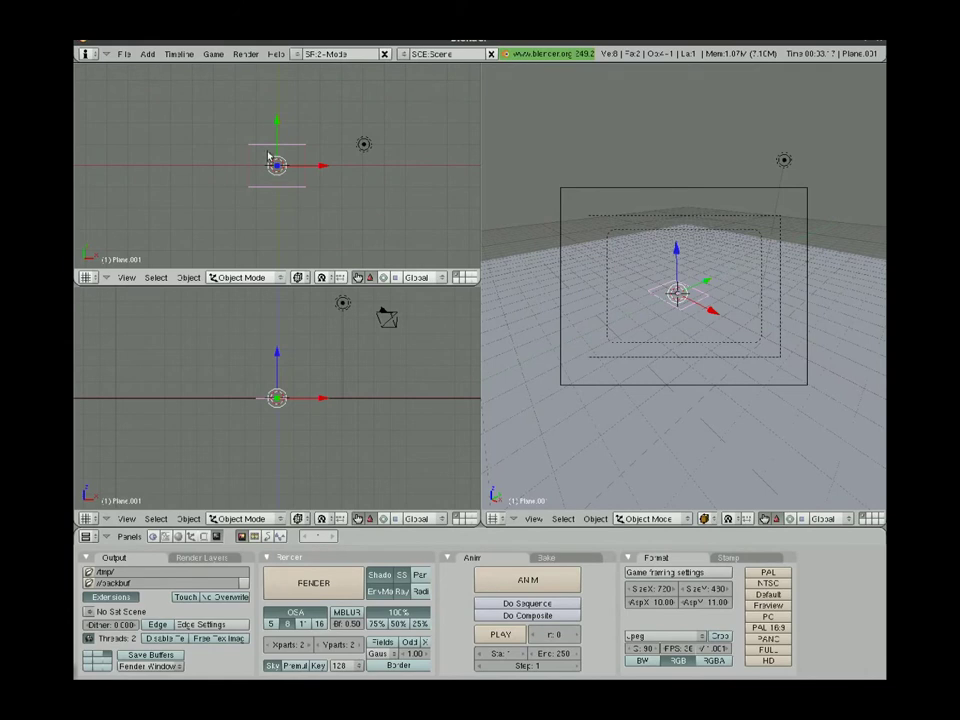
# - Add a lattice, enlarge it, stretch it along X and flatten it along Z
pyautogui.press('space')
pyautogui.moveTo(372, 149)
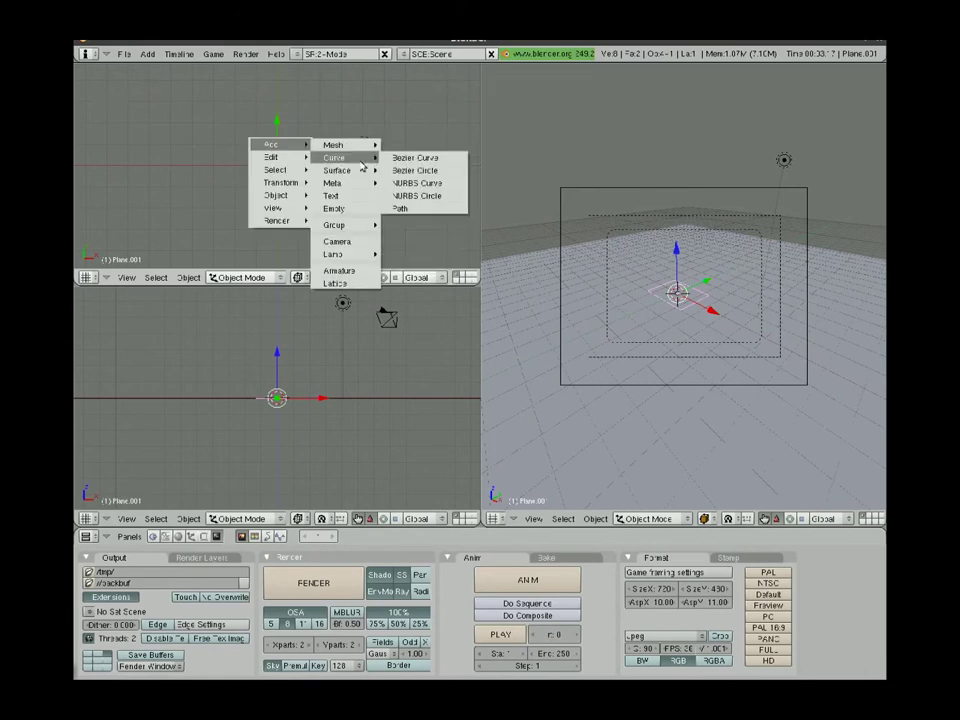
pyautogui.click(334, 285)
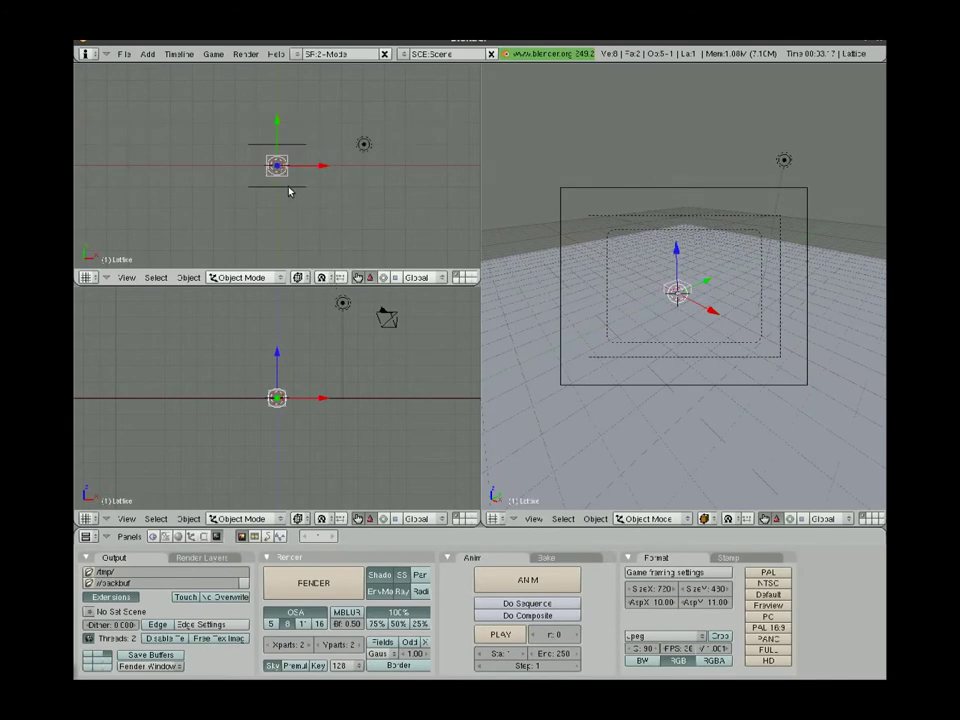
pyautogui.press('s')
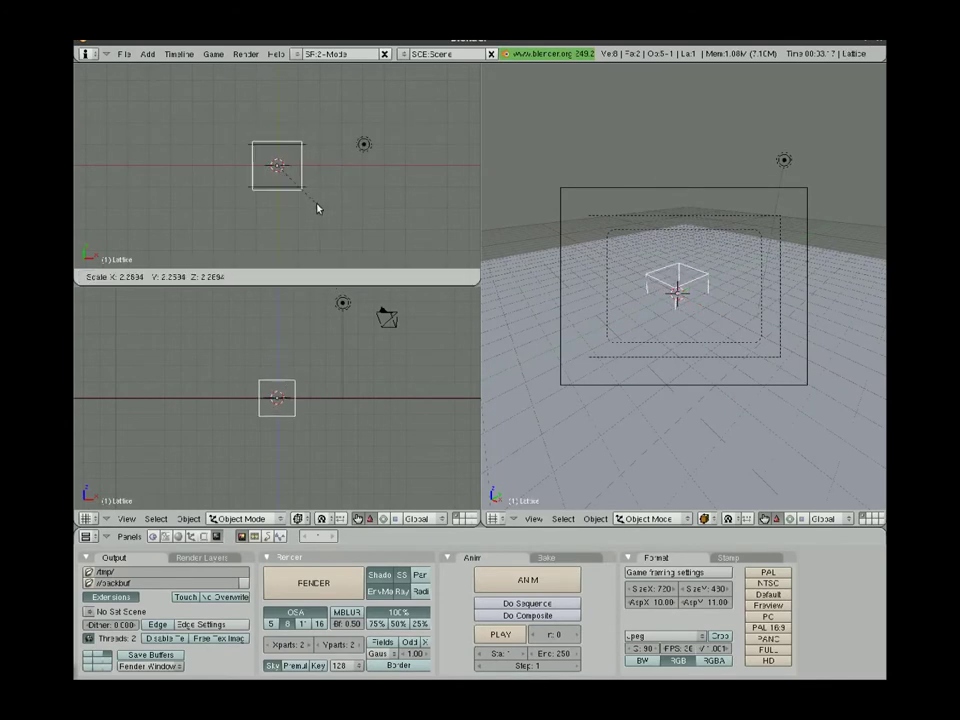
pyautogui.click(319, 209)
pyautogui.press('s')
pyautogui.press('x')
pyautogui.press('z')
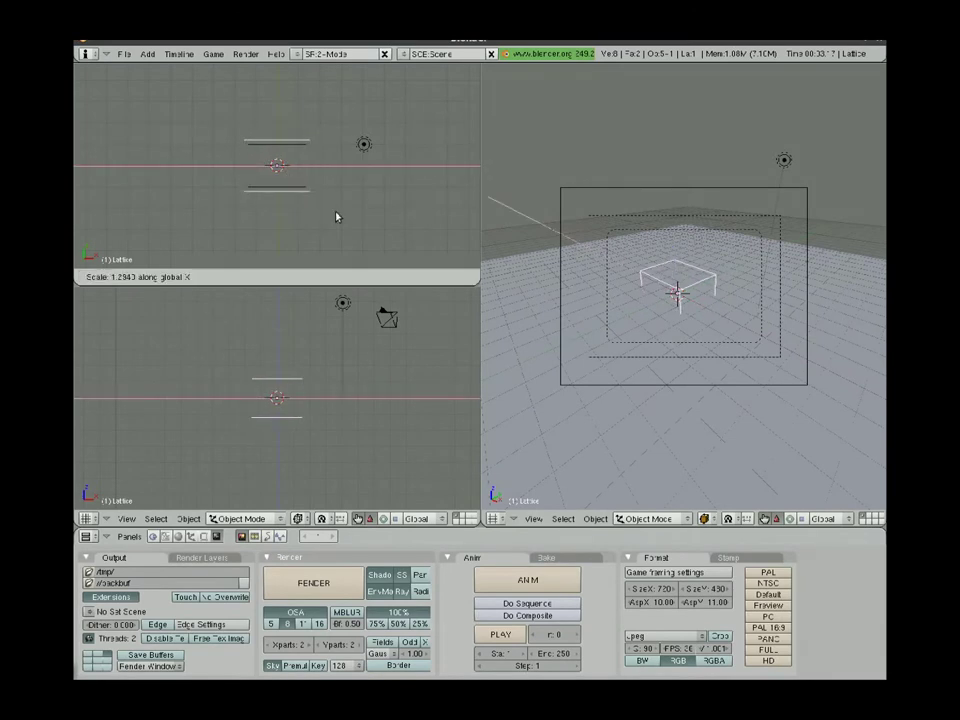
pyautogui.click(336, 216)
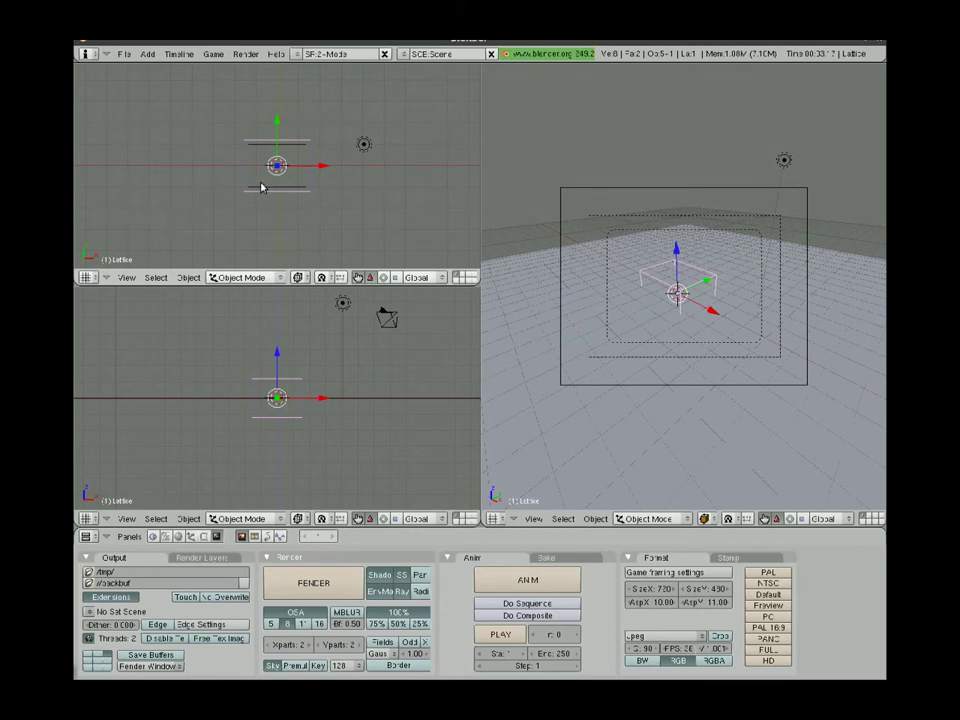
pyautogui.press('s')
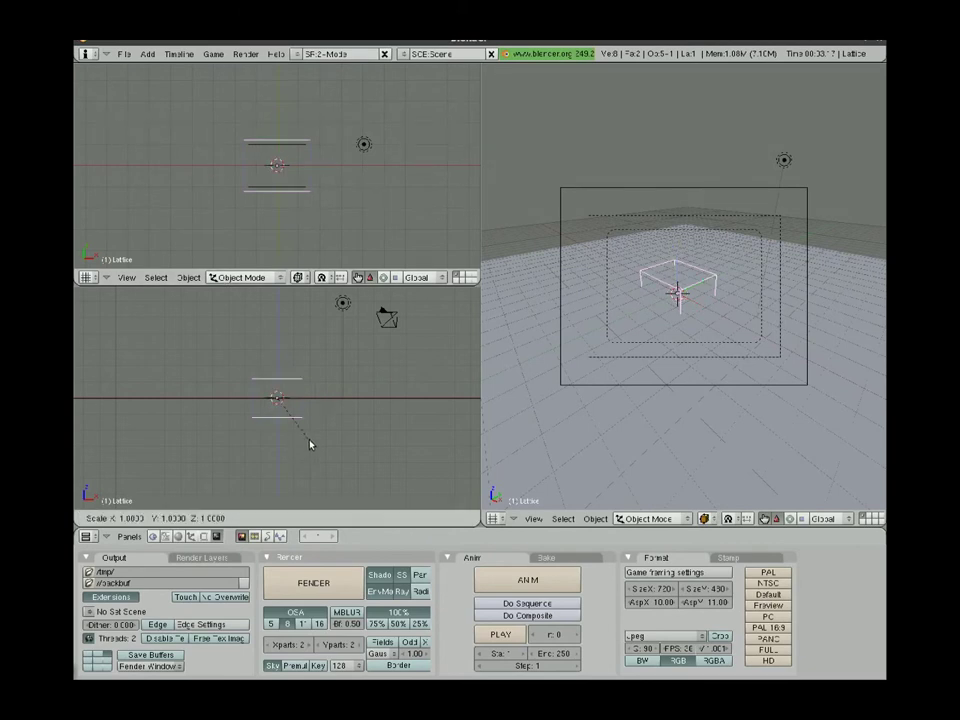
pyautogui.press('z')
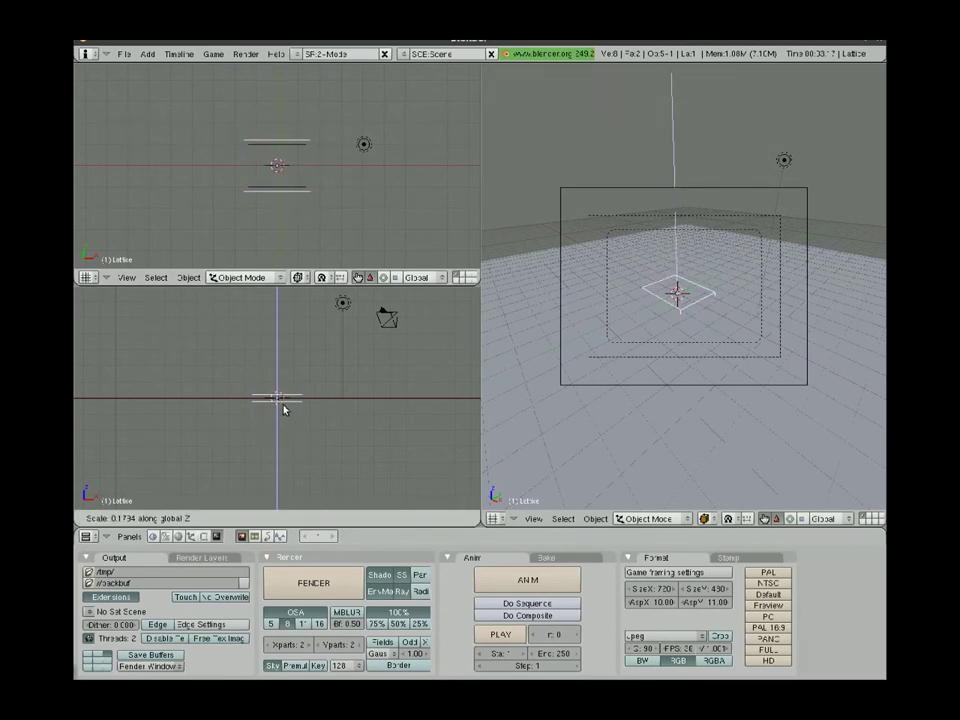
pyautogui.click(282, 405)
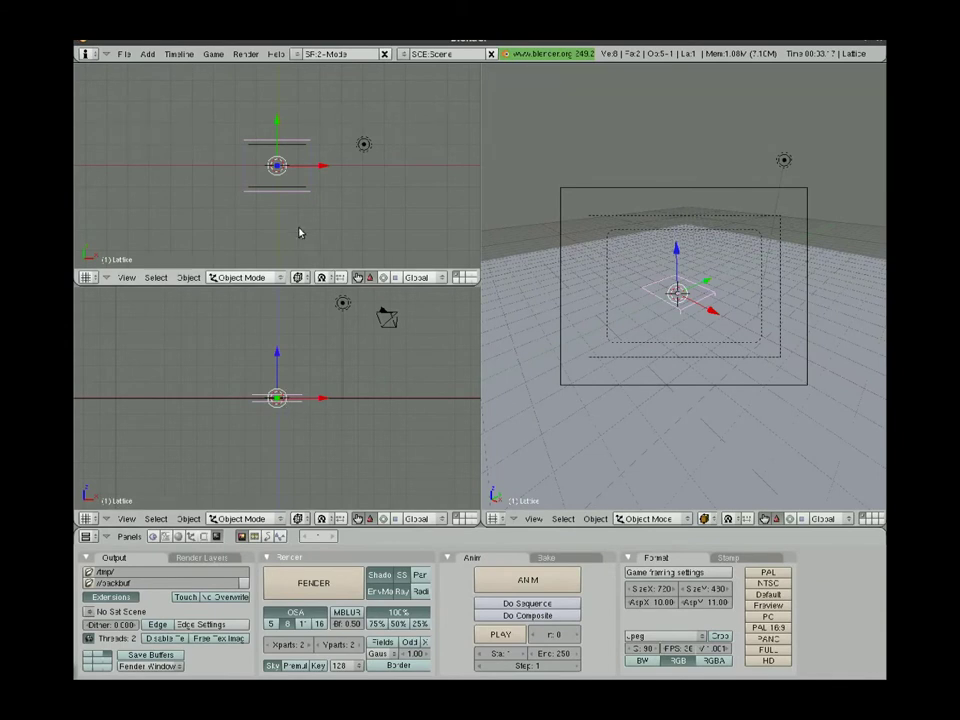
# - Set the lattice U resolution to 3 and select the small plane
pyautogui.click(193, 537)
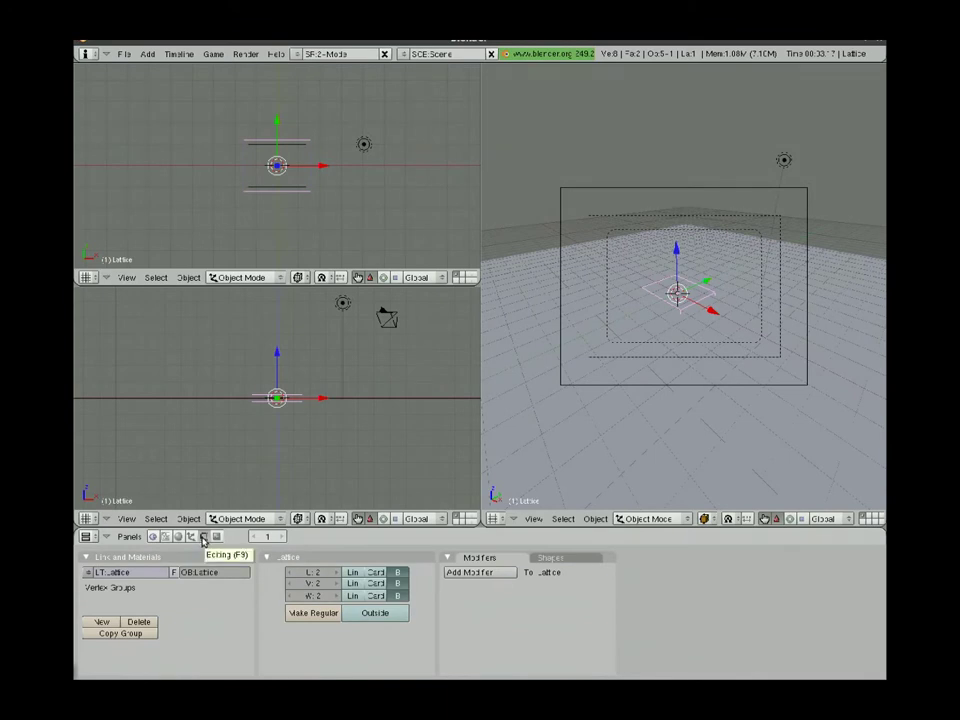
pyautogui.click(337, 574)
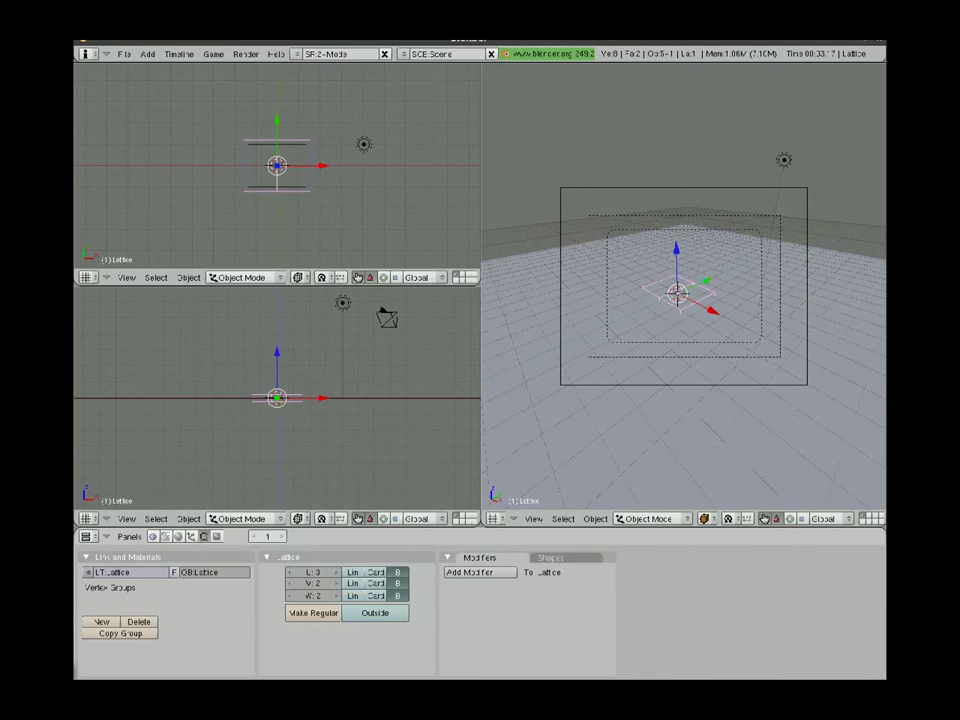
pyautogui.scroll(3, 281, 177)
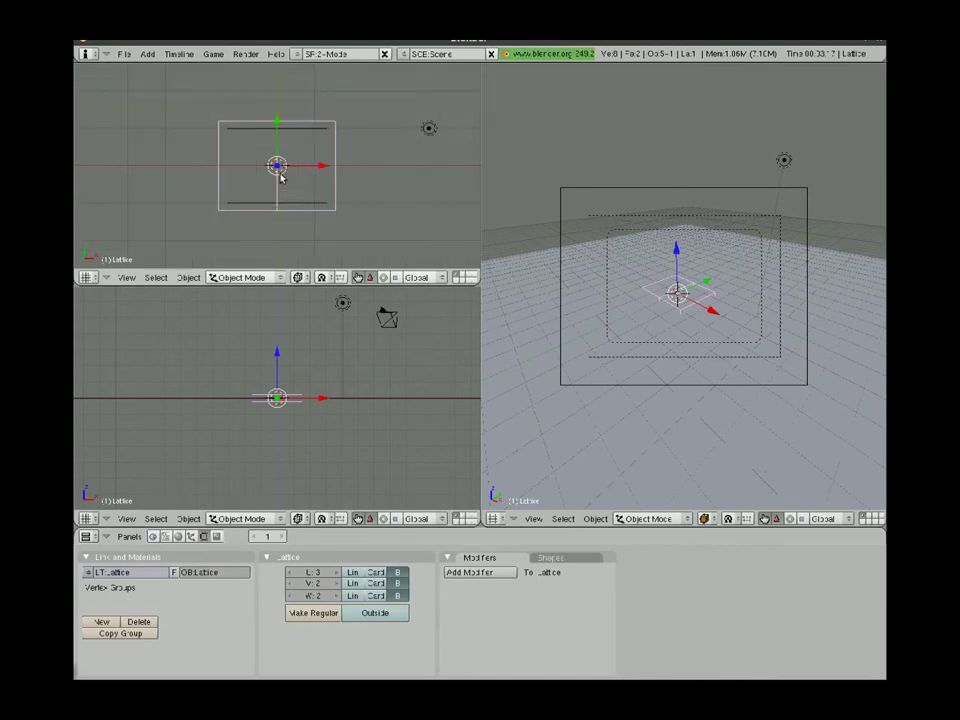
pyautogui.rightClick(301, 205)
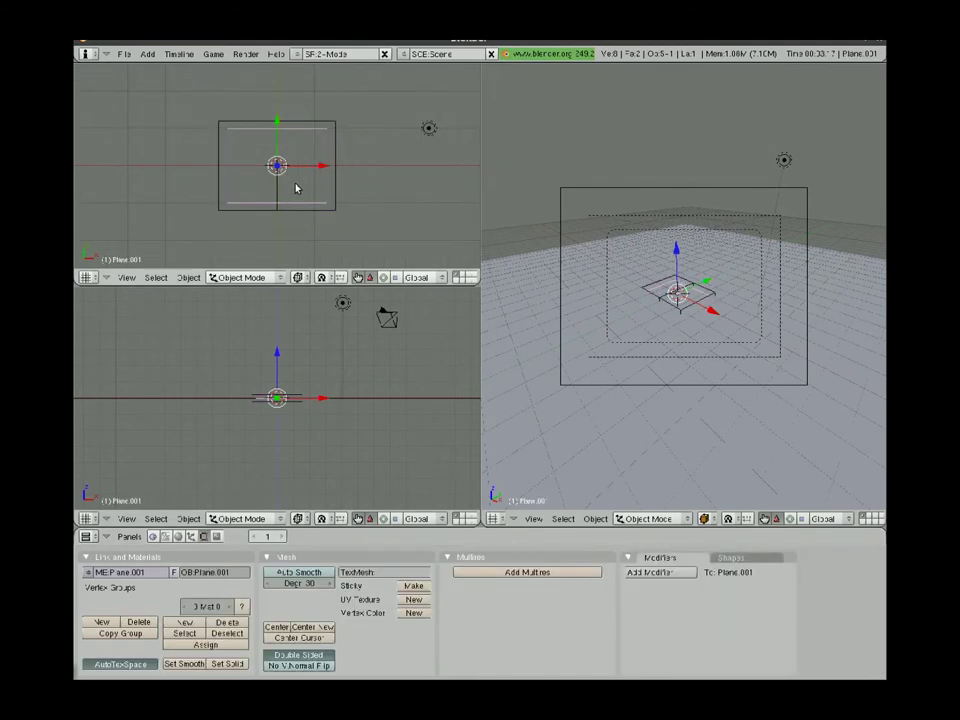
# - Add six loop cuts across Plane.001 in Edit Mode, then return to Object Mode
pyautogui.press('Tab')
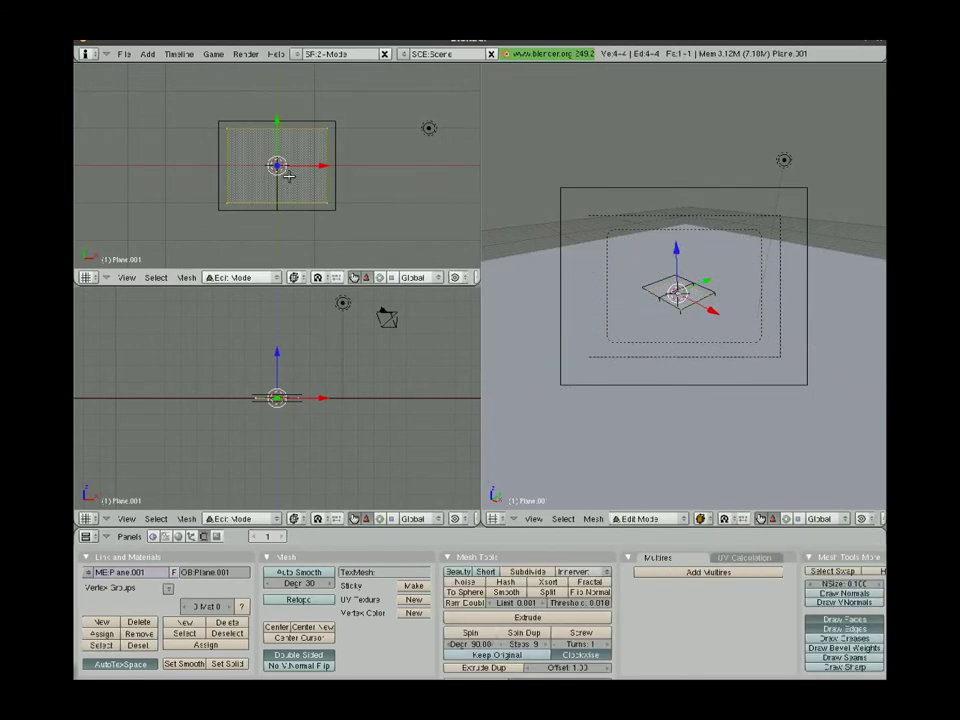
pyautogui.press('k')
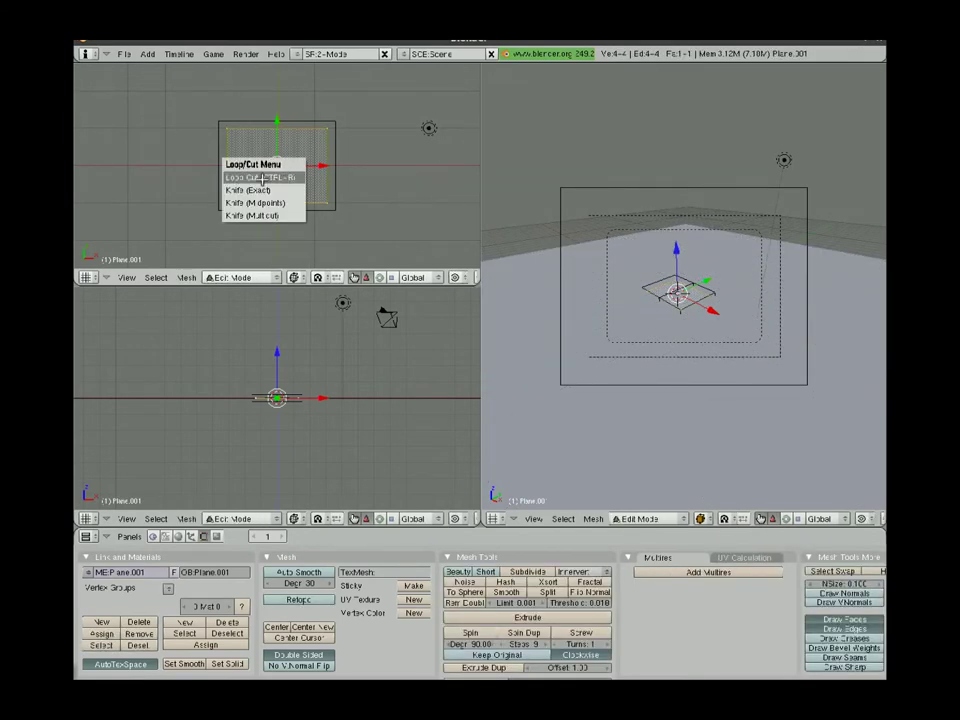
pyautogui.click(262, 178)
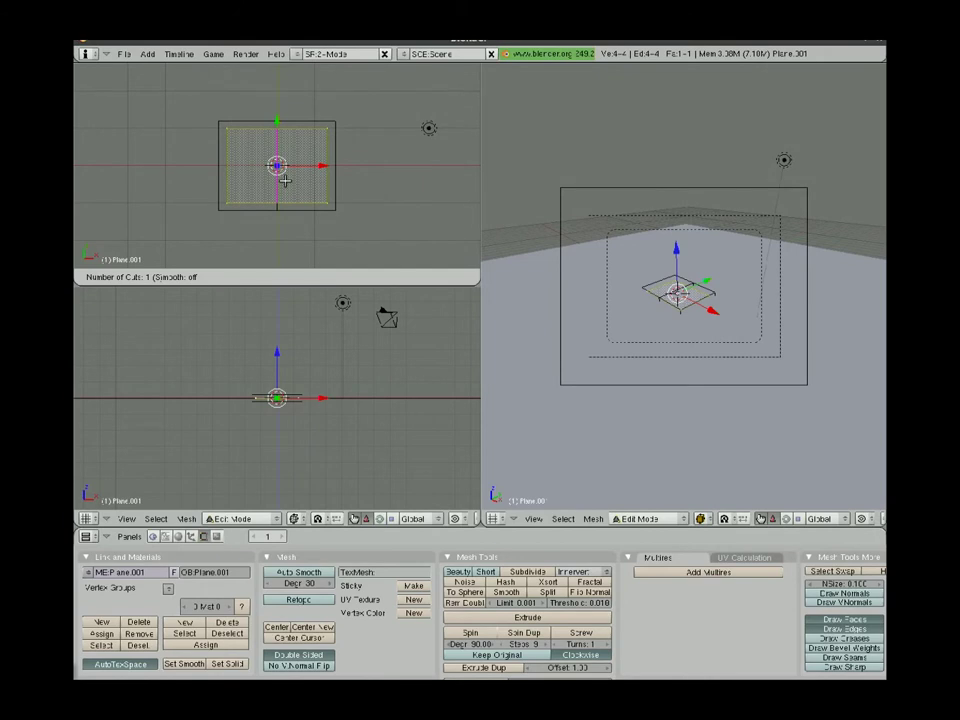
pyautogui.scroll(5, 285, 180)
pyautogui.click(285, 180)
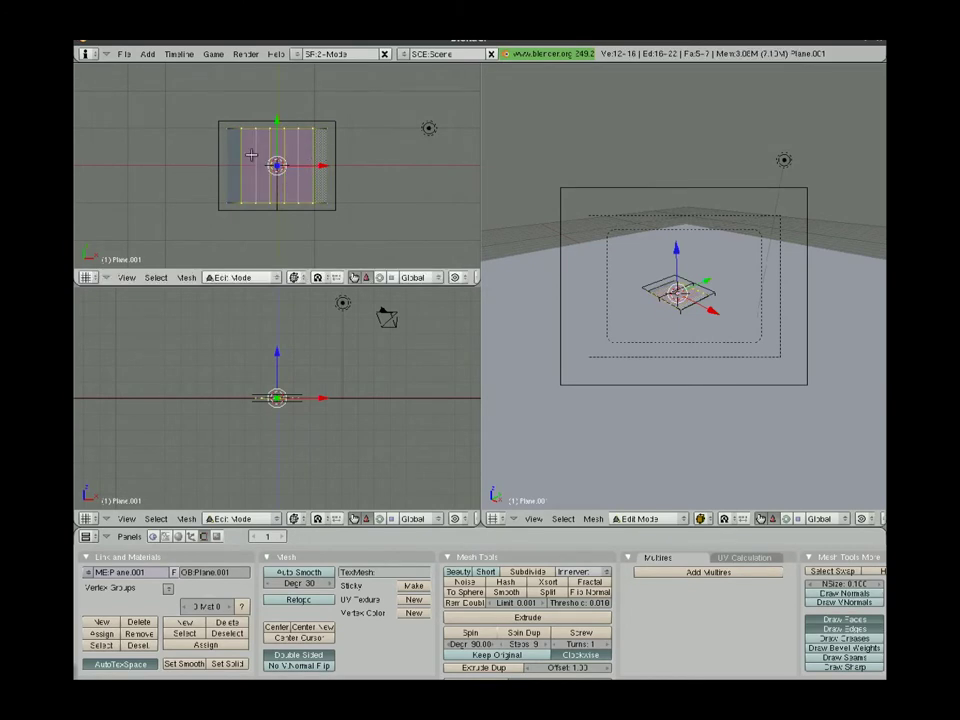
pyautogui.press('Tab')
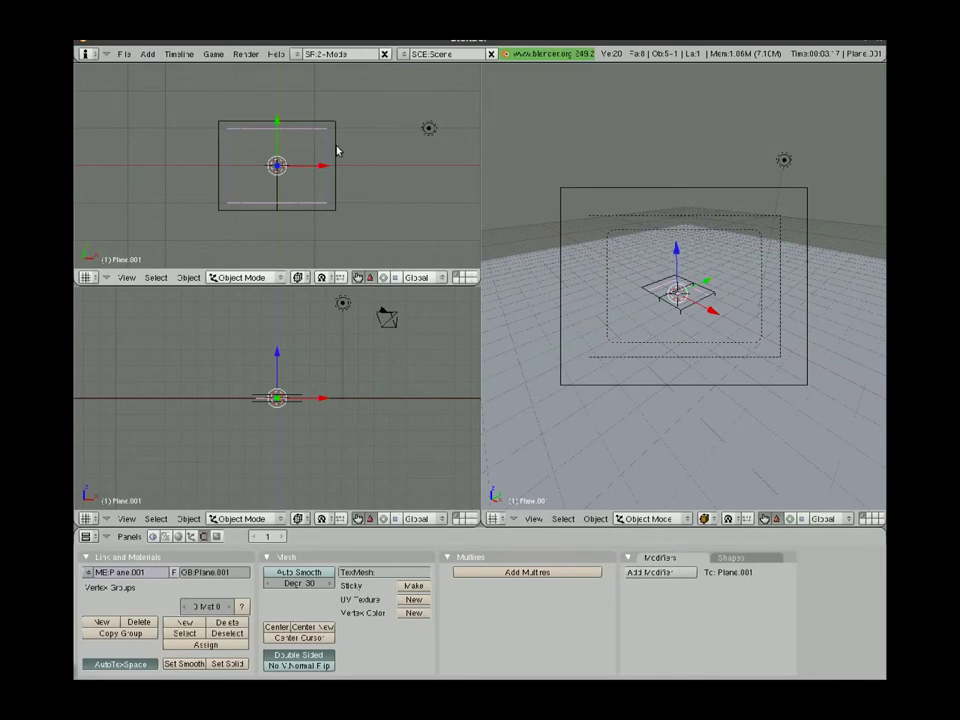
# - Parent Plane.001 to the Lattice with Lattice Deform
pyautogui.keyDown('shift'); pyautogui.rightClick(336, 151); pyautogui.keyUp('shift')
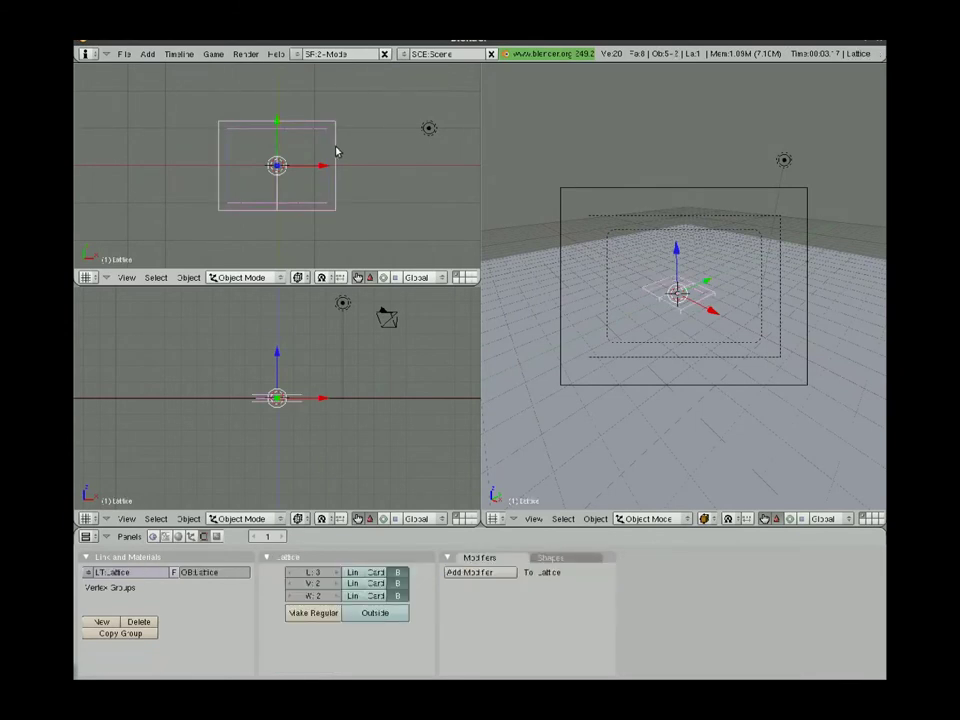
pyautogui.hotkey('ctrl', 'p')
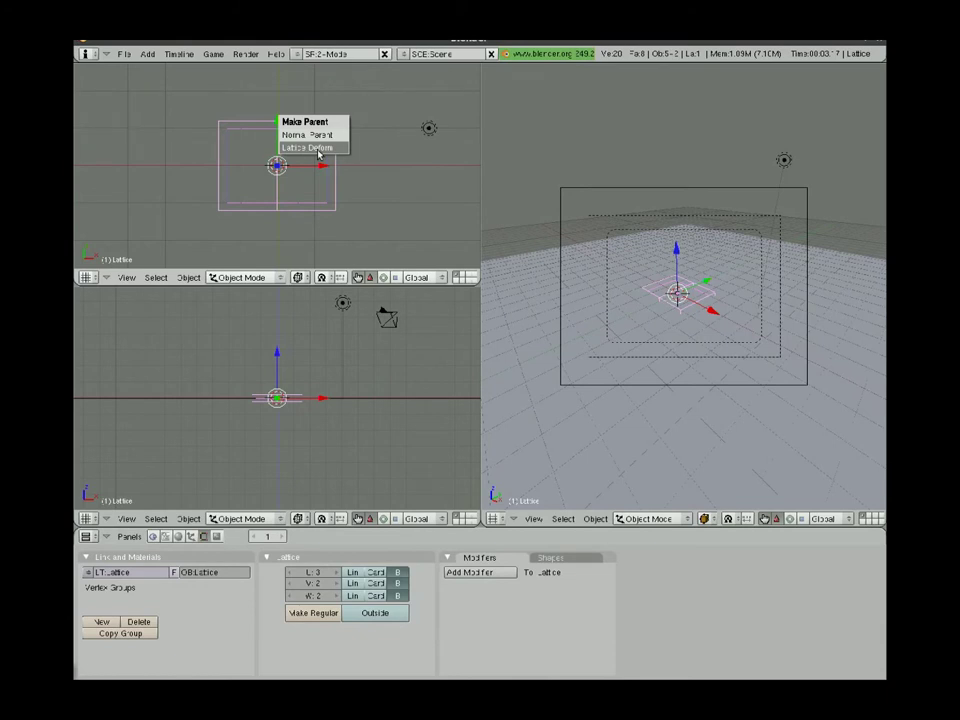
pyautogui.click(318, 150)
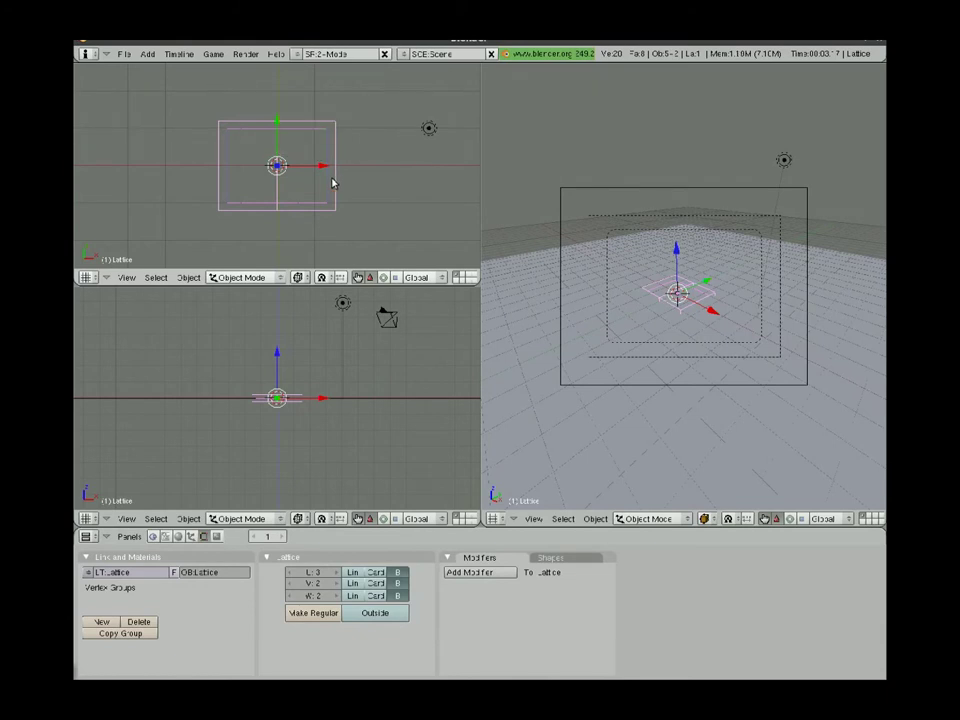
pyautogui.rightClick(337, 184)
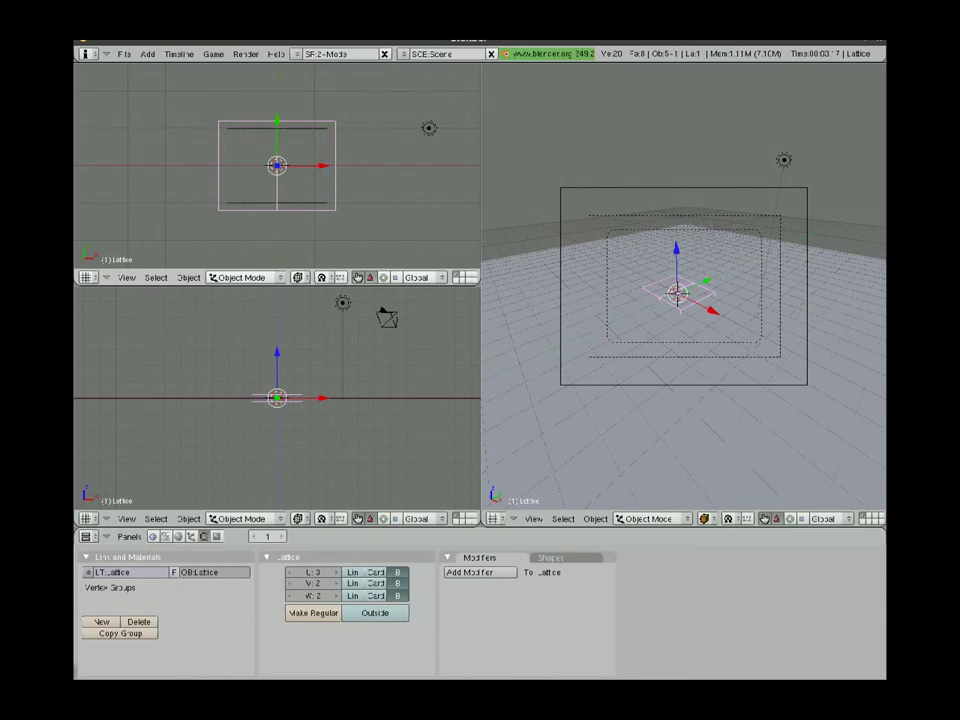
# - Raise the lattice's four middle points along Z into a peak and render to check the bend
pyautogui.press('Tab')
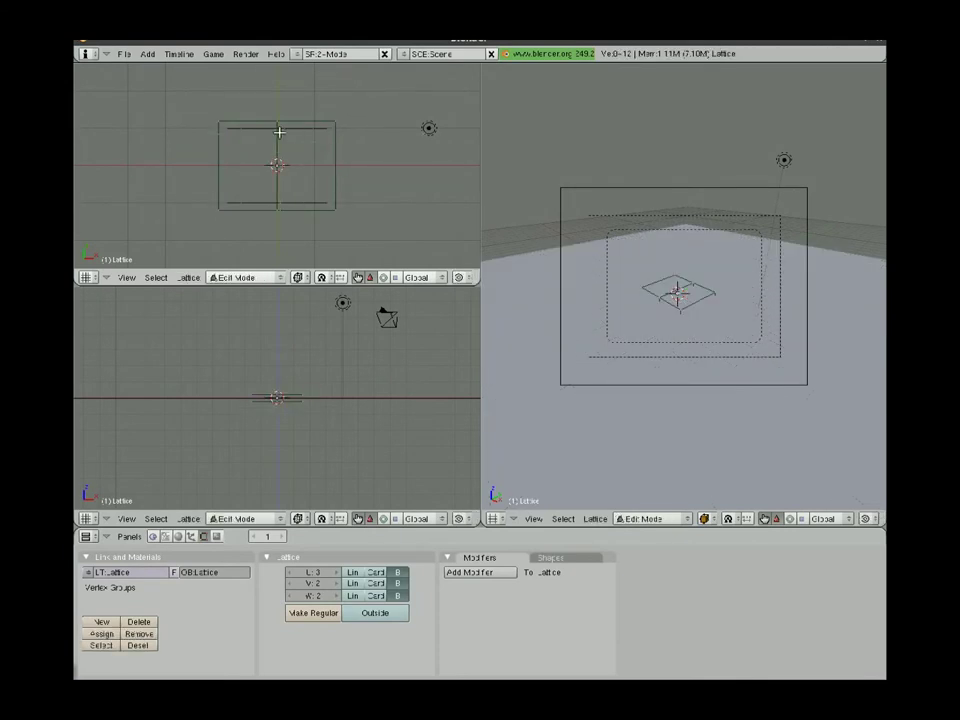
pyautogui.press('b')
pyautogui.moveTo(296, 223); pyautogui.dragTo(277, 158)
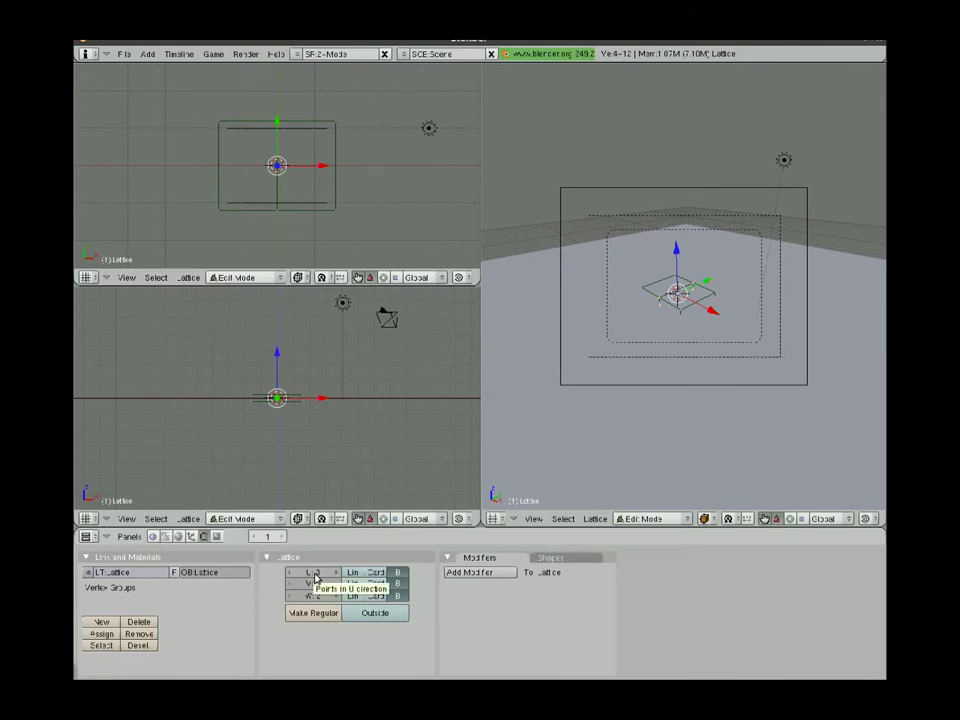
pyautogui.scroll(5, 291, 448)
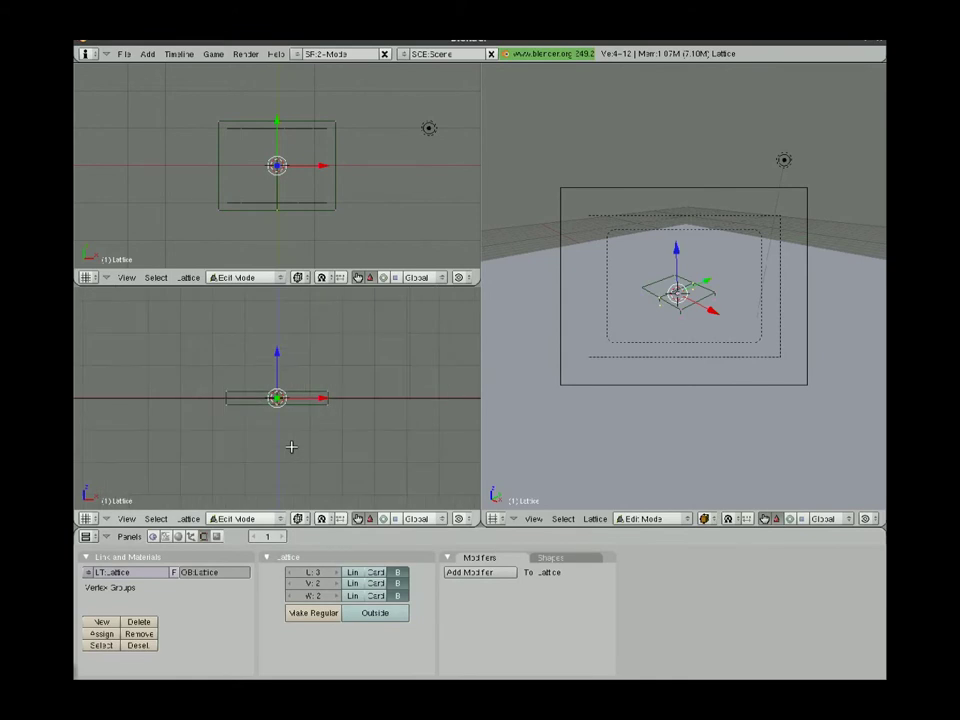
pyautogui.press('g')
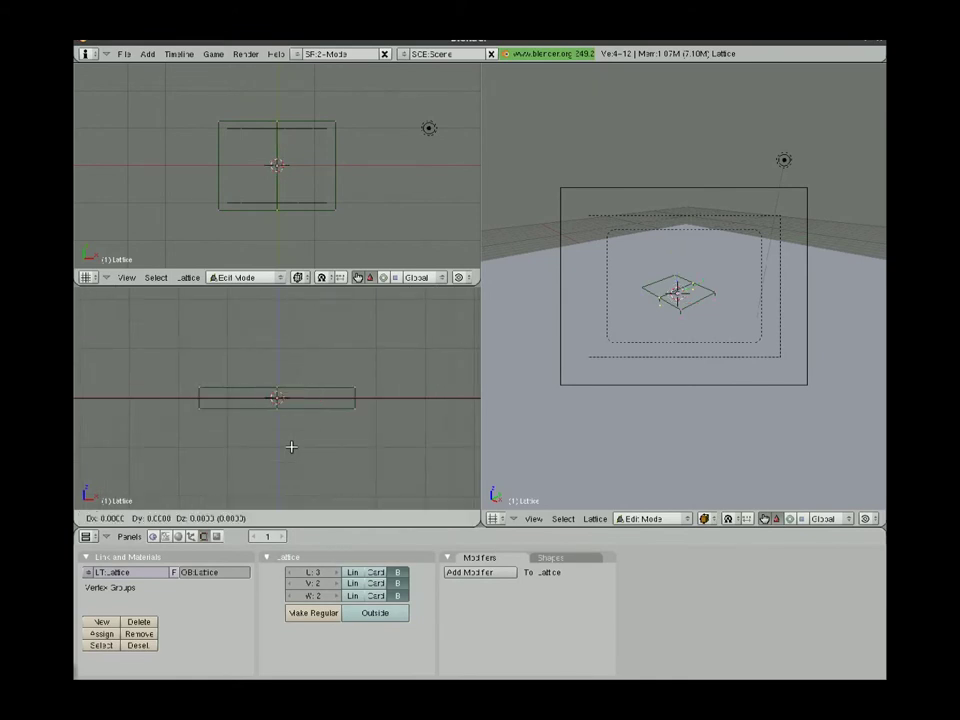
pyautogui.press('z')
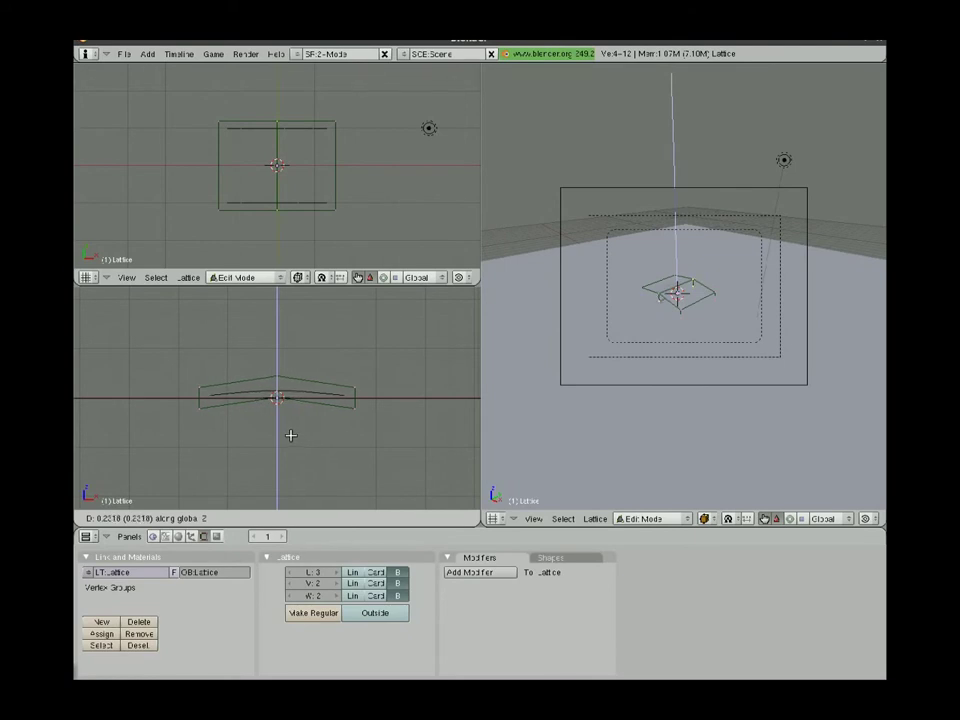
pyautogui.click(291, 435)
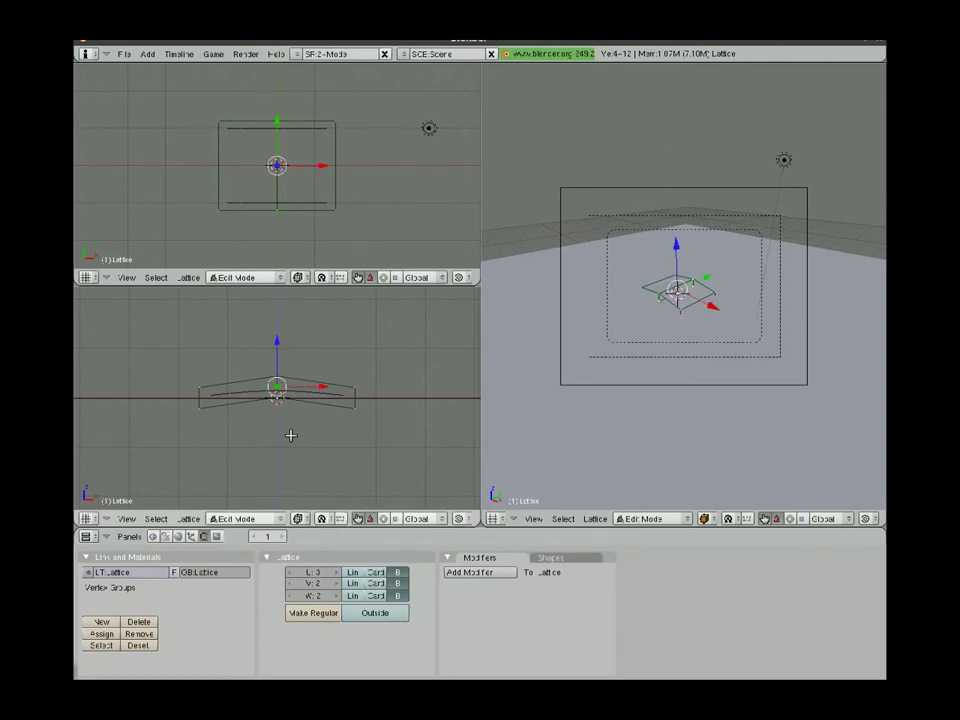
pyautogui.press('F12')
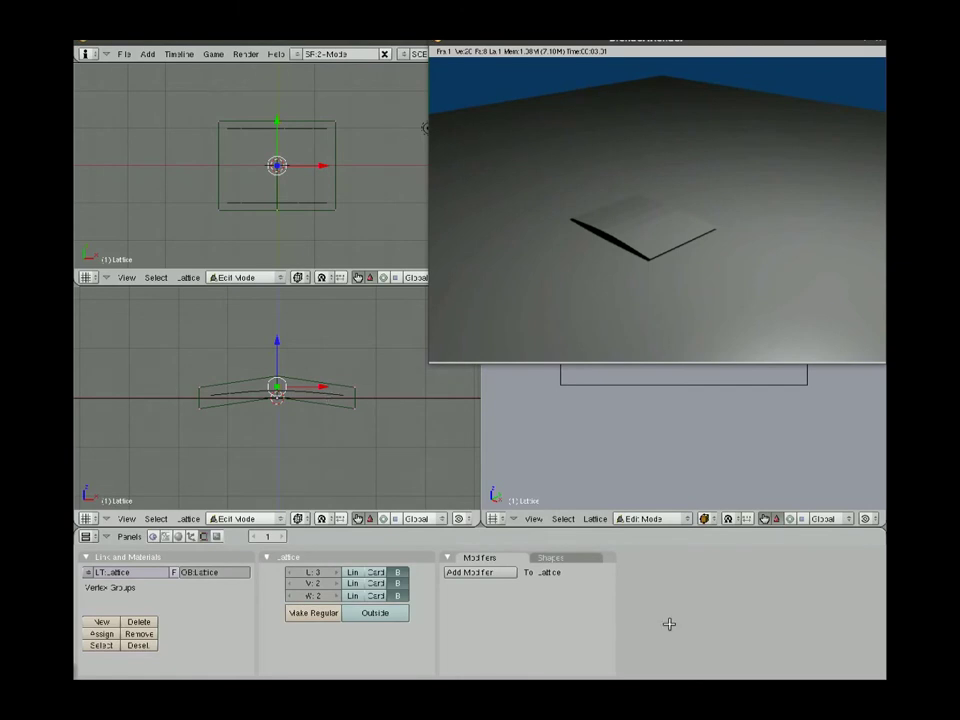
# - Leave lattice editing, select the card, re-render and compare with the previous render
pyautogui.press('Escape')
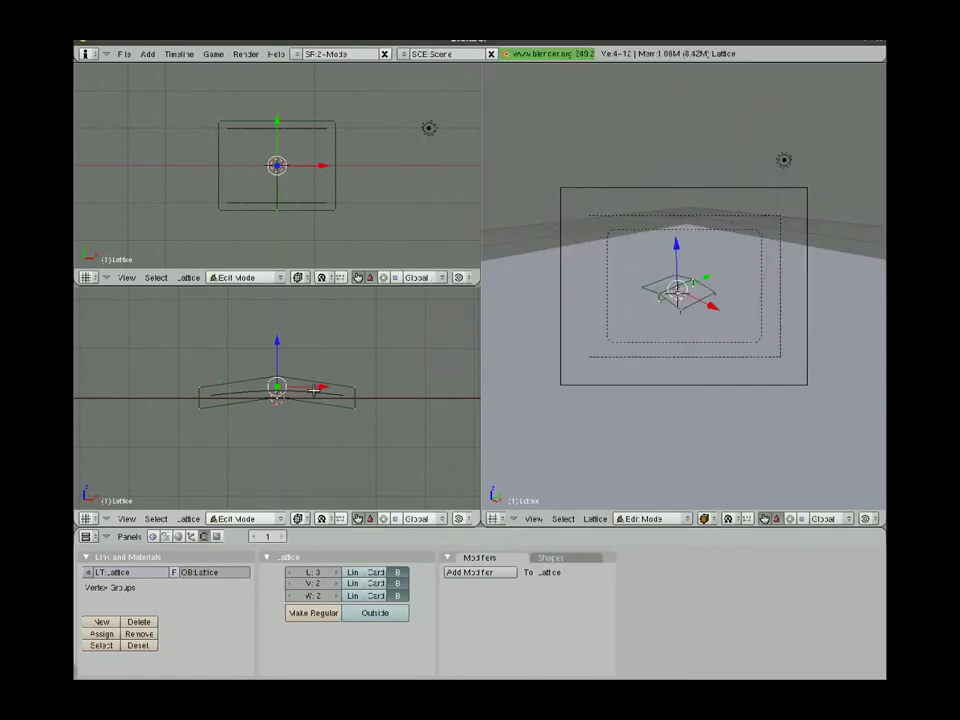
pyautogui.press('Tab')
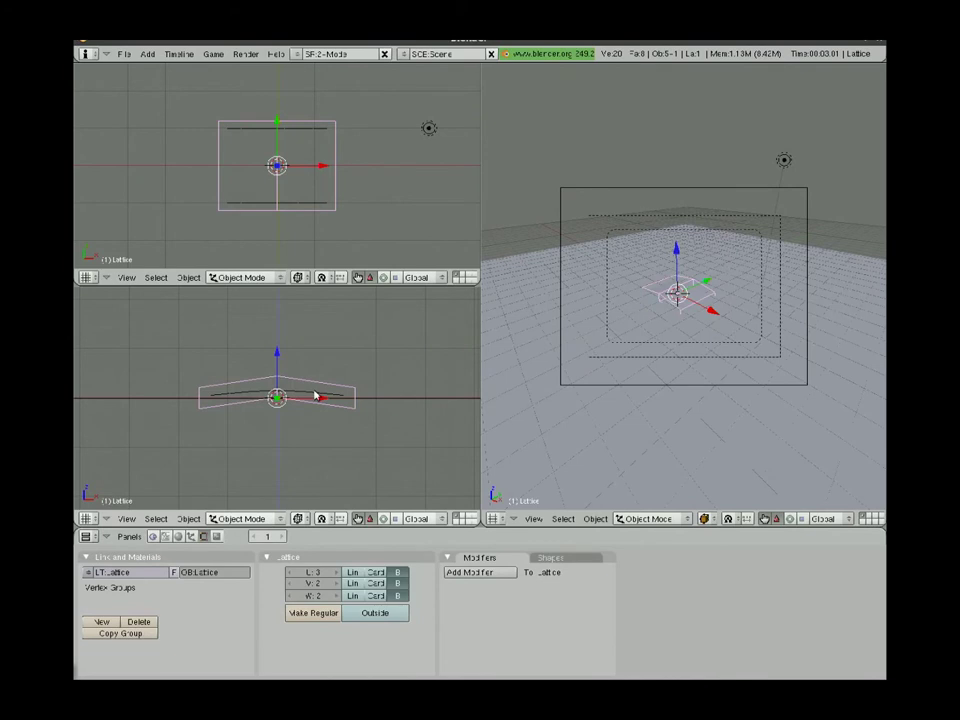
pyautogui.rightClick(314, 396)
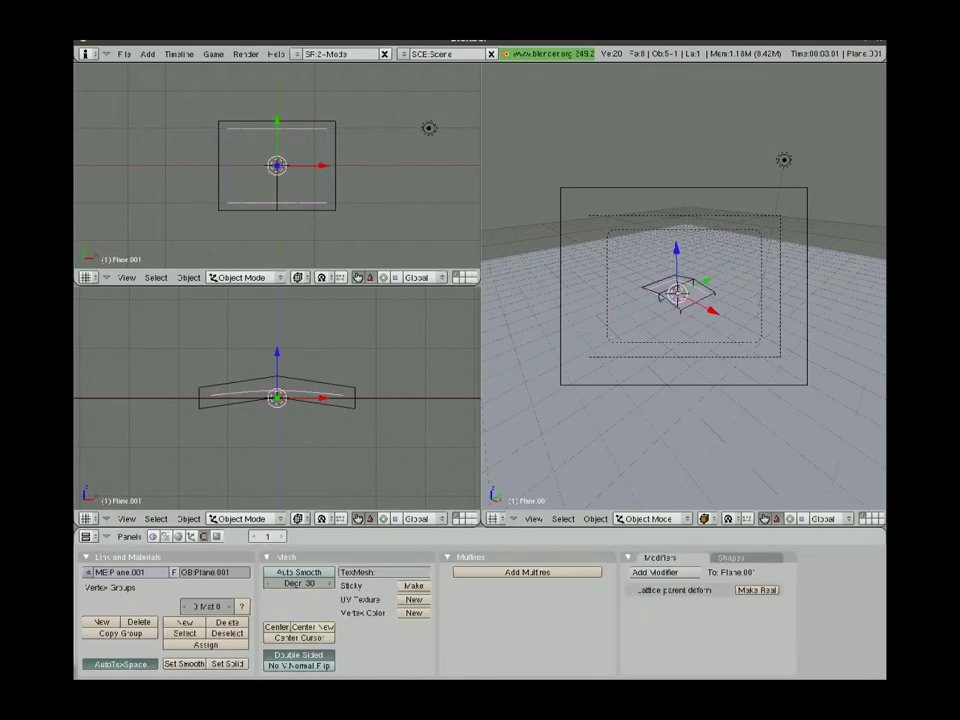
pyautogui.press('F12')
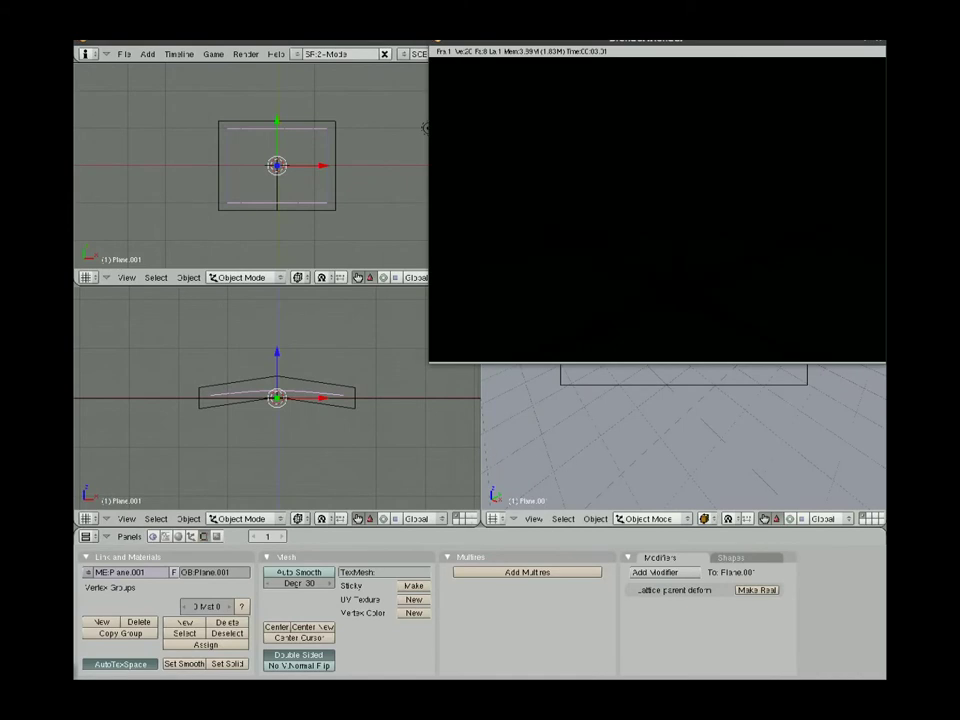
pyautogui.press('j')
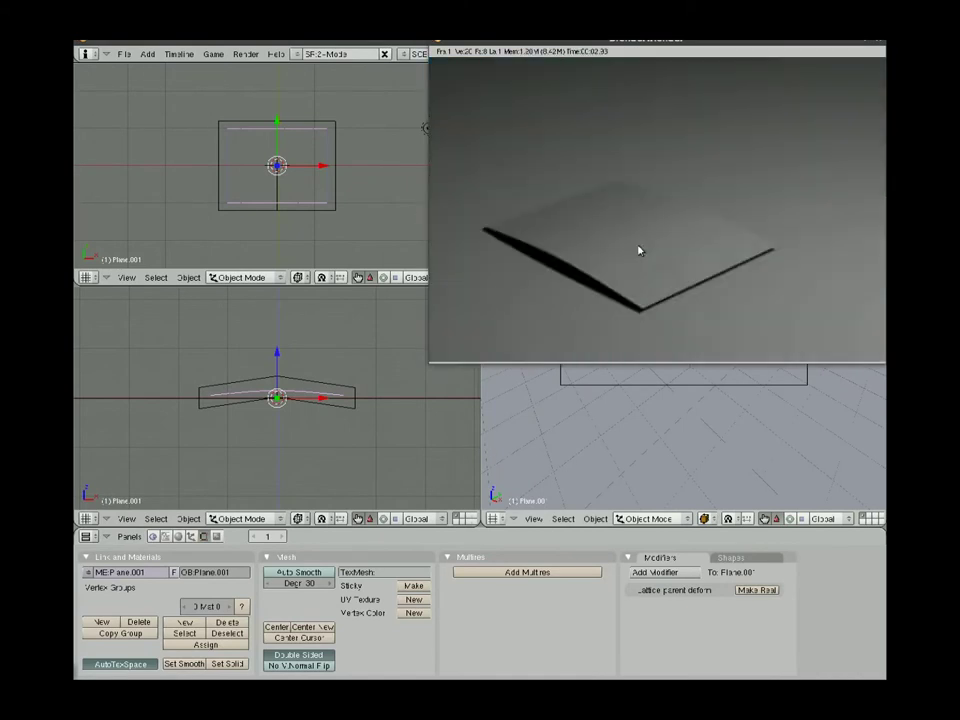
pyautogui.scroll(2, 639, 251)
pyautogui.scroll(-3, 639, 251)
pyautogui.scroll(2, 636, 251)
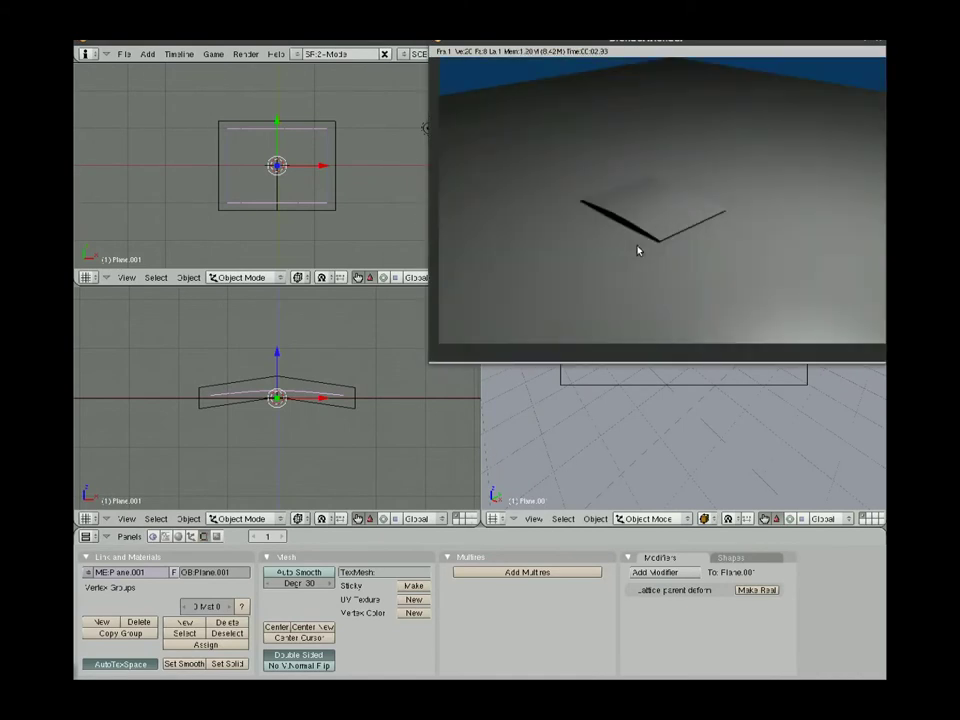
pyautogui.press('Escape')
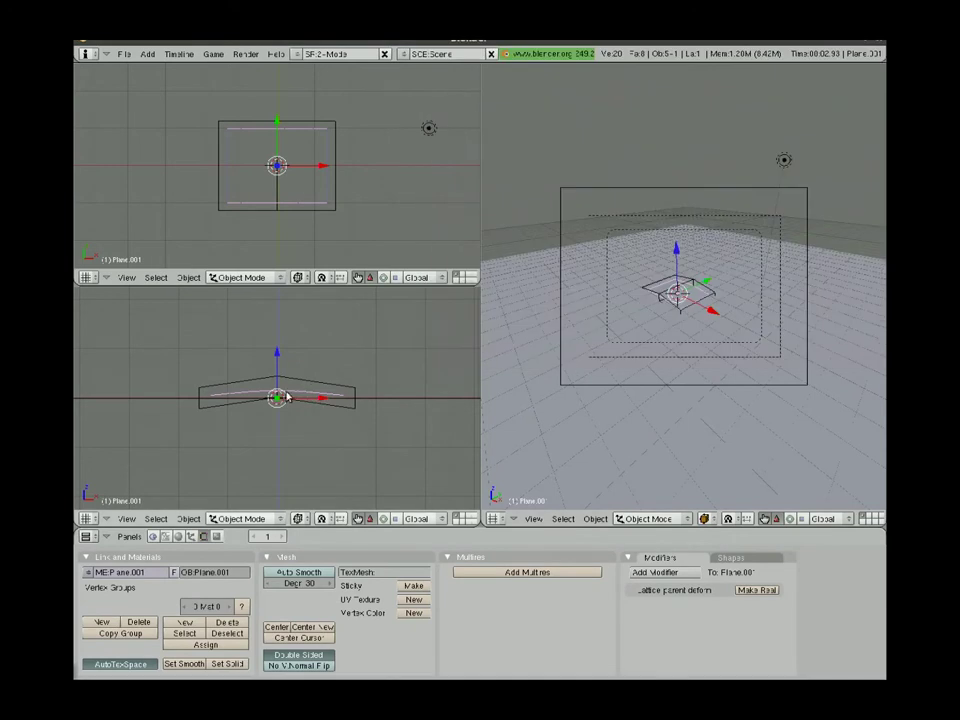
# - Make the lattice modifier real and apply it, then erase the lattice and select the card
pyautogui.click(754, 591)
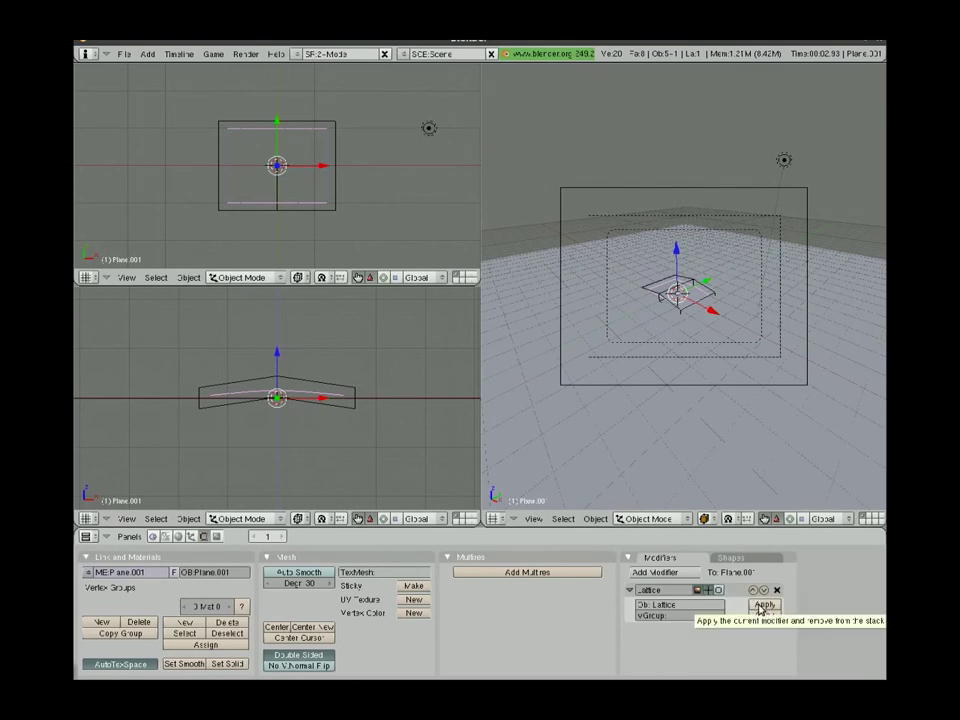
pyautogui.click(763, 606)
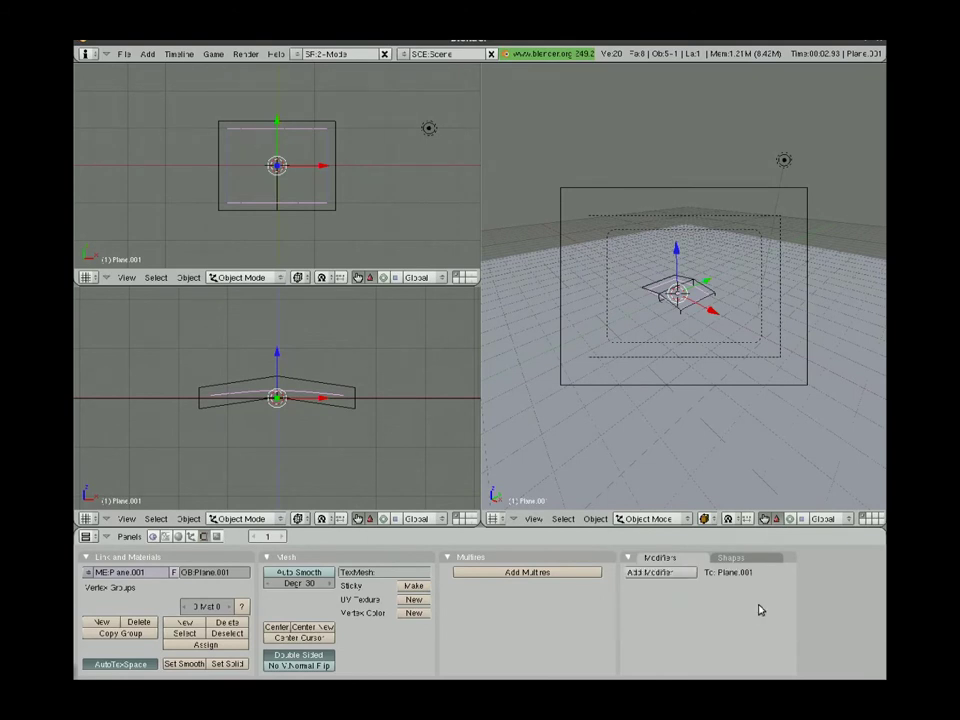
pyautogui.rightClick(341, 393)
pyautogui.press('x')
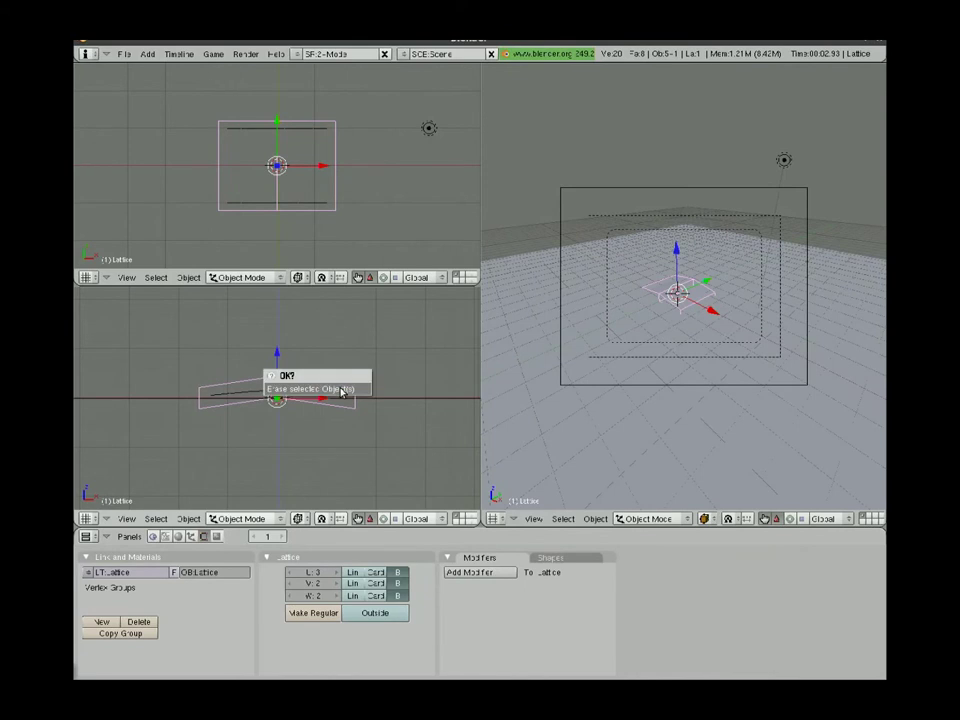
pyautogui.click(341, 393)
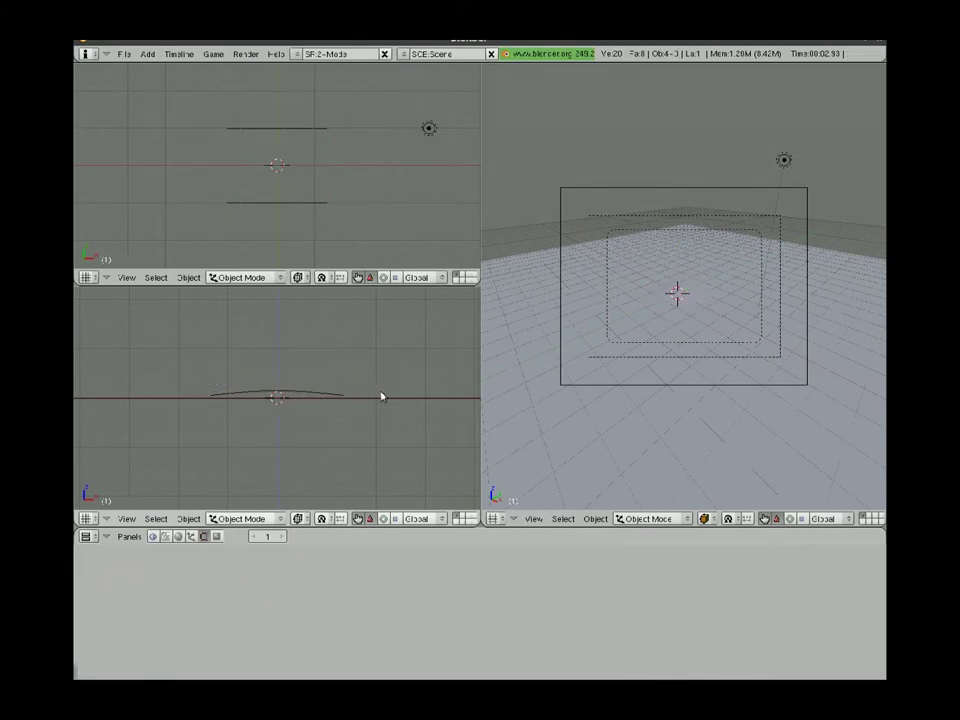
pyautogui.rightClick(326, 396)
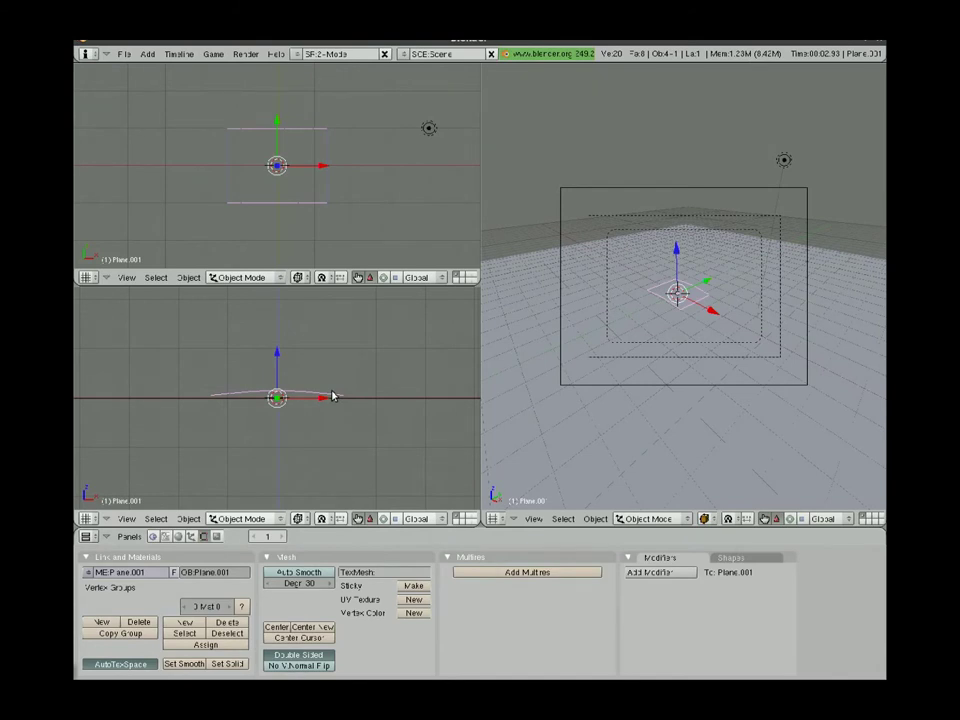
# - Lower the bent card slightly along Z
pyautogui.press('g')
pyautogui.press('z')
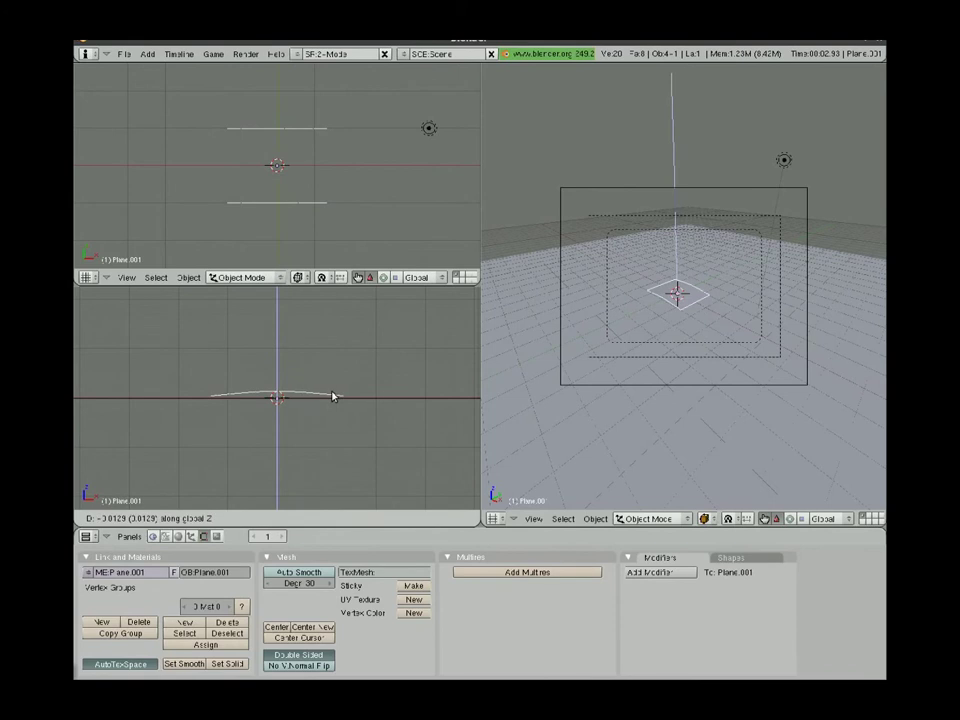
pyautogui.click(334, 399)
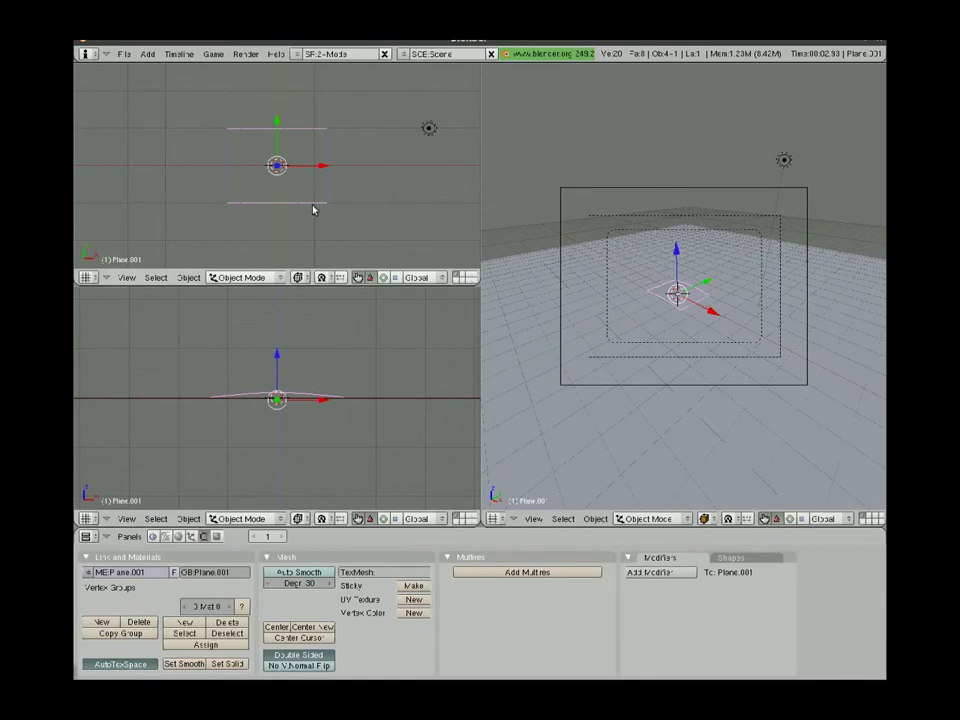
pyautogui.scroll(-5, 310, 205)
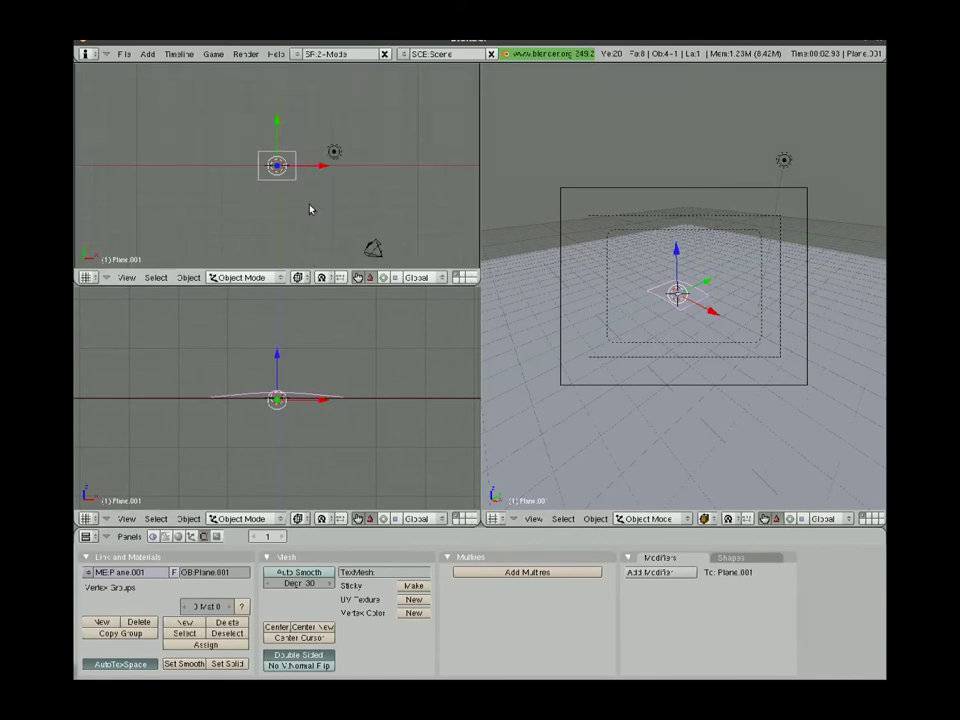
# - Duplicate the card three times, rotating and placing copies above, below and right of centre
pyautogui.hotkey('shift', 'd')
pyautogui.click(307, 182)
pyautogui.press('r')
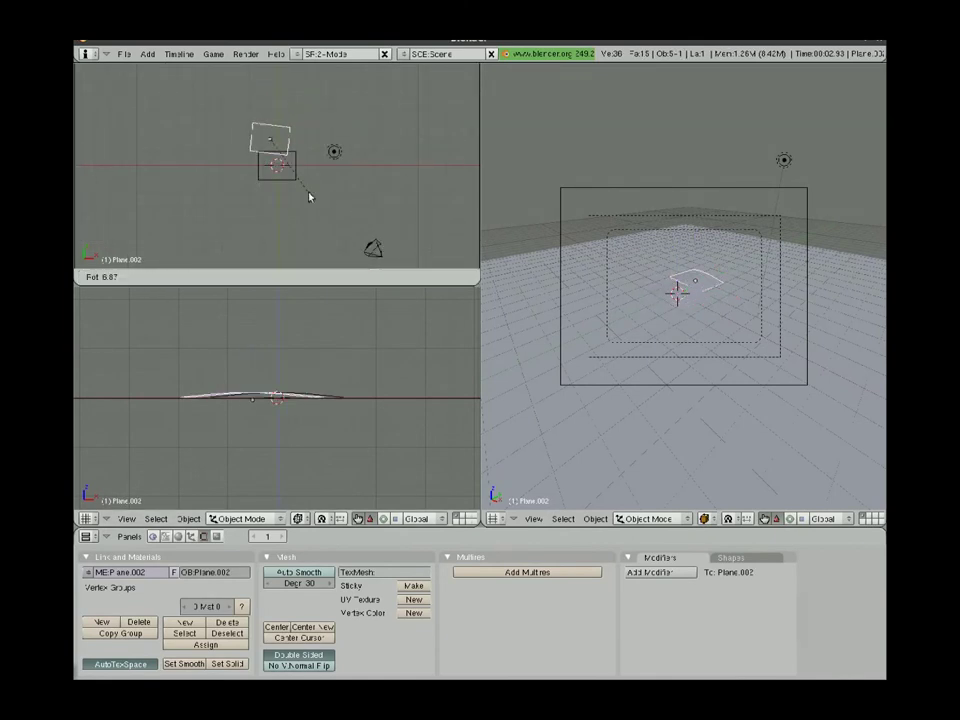
pyautogui.click(289, 215)
pyautogui.press('g')
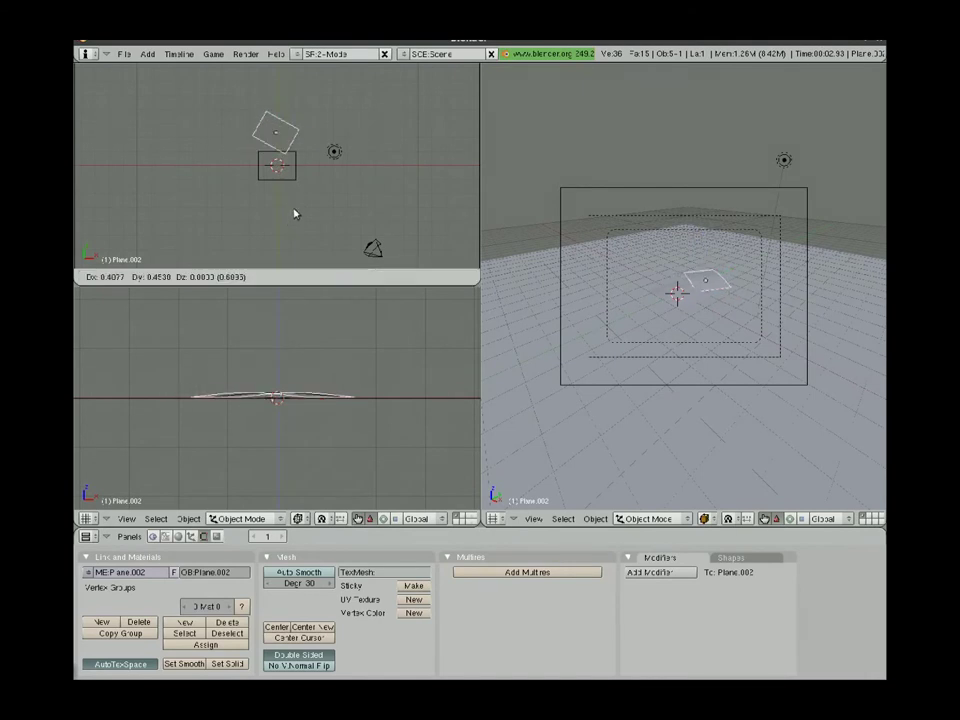
pyautogui.click(296, 212)
pyautogui.hotkey('shift', 'd')
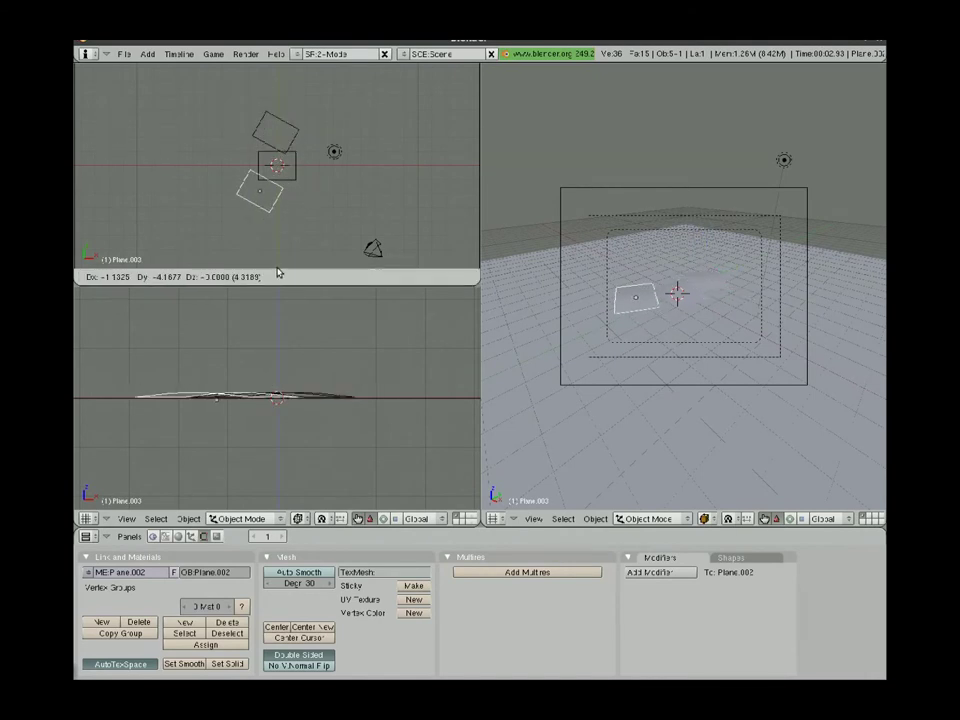
pyautogui.click(279, 272)
pyautogui.hotkey('shift', 'd')
pyautogui.click(362, 283)
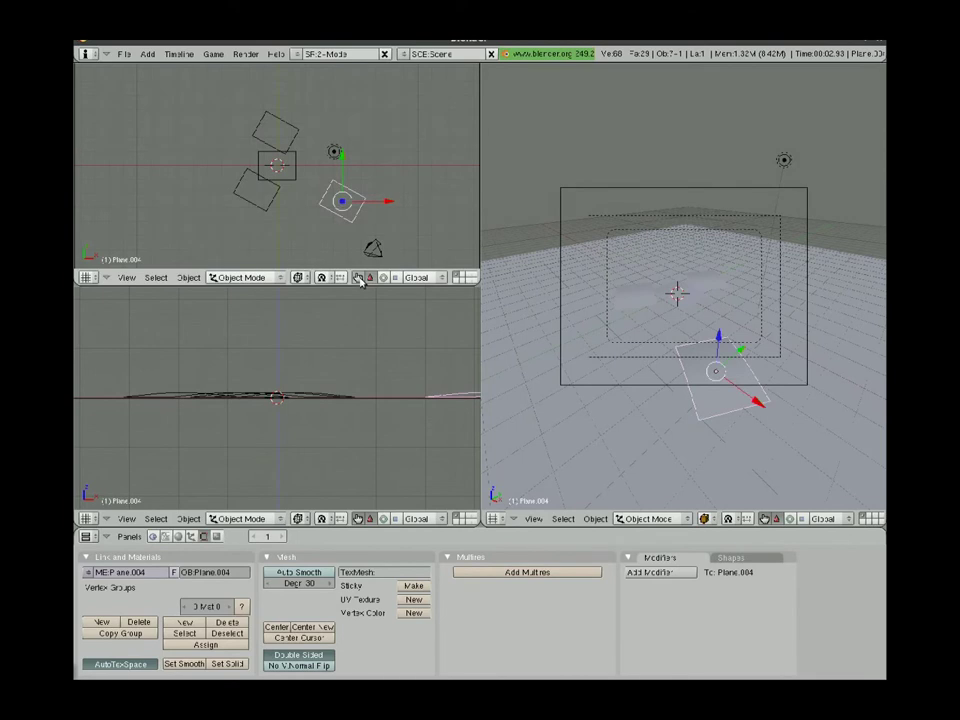
pyautogui.press('r')
pyautogui.click(381, 253)
# - Duplicate Plane.003 into Plane.005, rotate it and place it right of centre
pyautogui.rightClick(262, 200)
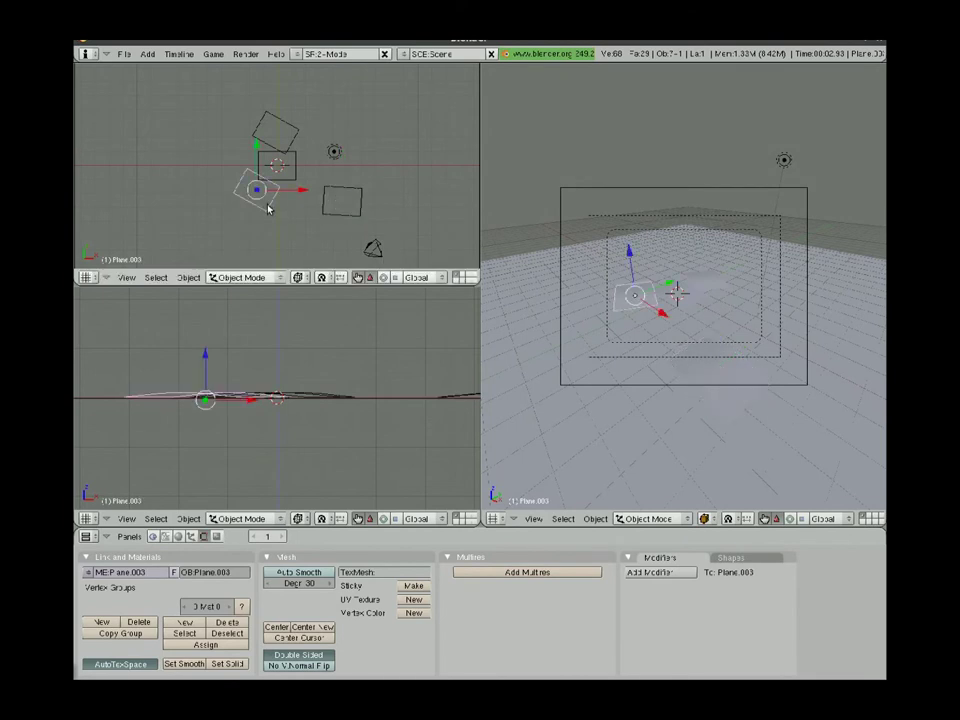
pyautogui.press('r')
pyautogui.rightClick(270, 209)
pyautogui.hotkey('shift', 'd')
pyautogui.click(352, 178)
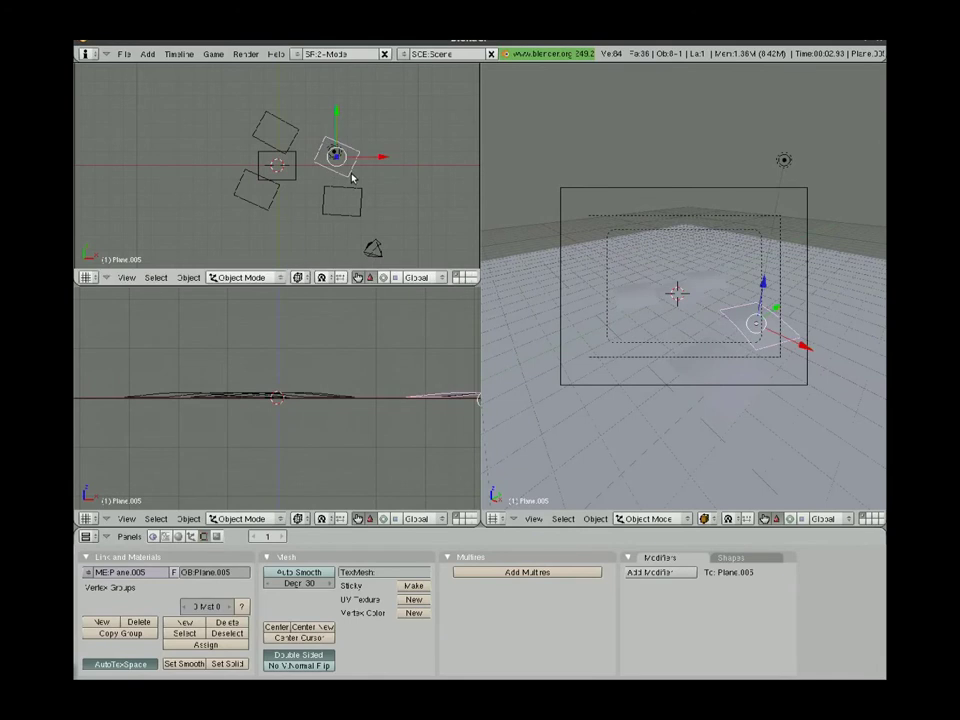
pyautogui.press('r')
pyautogui.click(358, 170)
pyautogui.press('g')
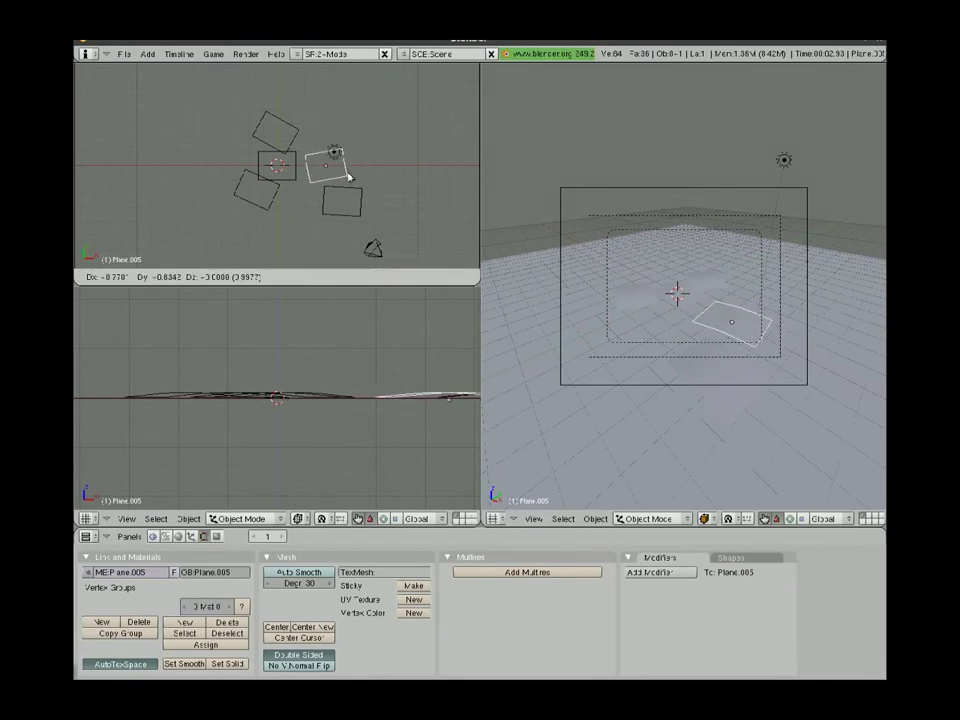
pyautogui.click(350, 183)
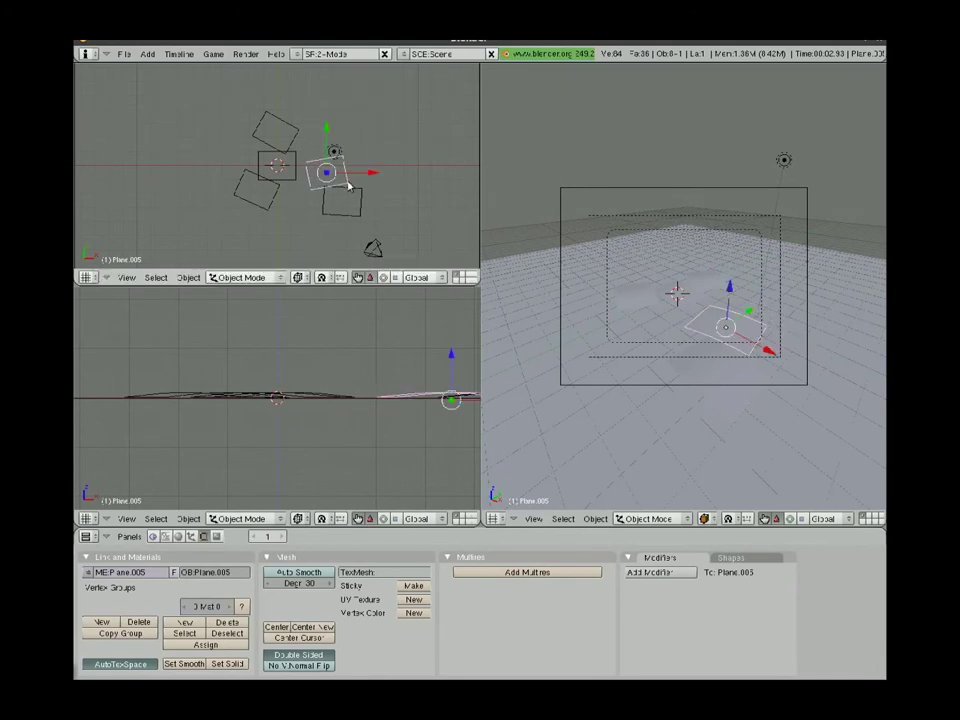
# - Add two more cards left and upper right, turn Plane.007 about 20°, and render
pyautogui.hotkey('shift', 'd')
pyautogui.click(250, 166)
pyautogui.hotkey('shift', 'd')
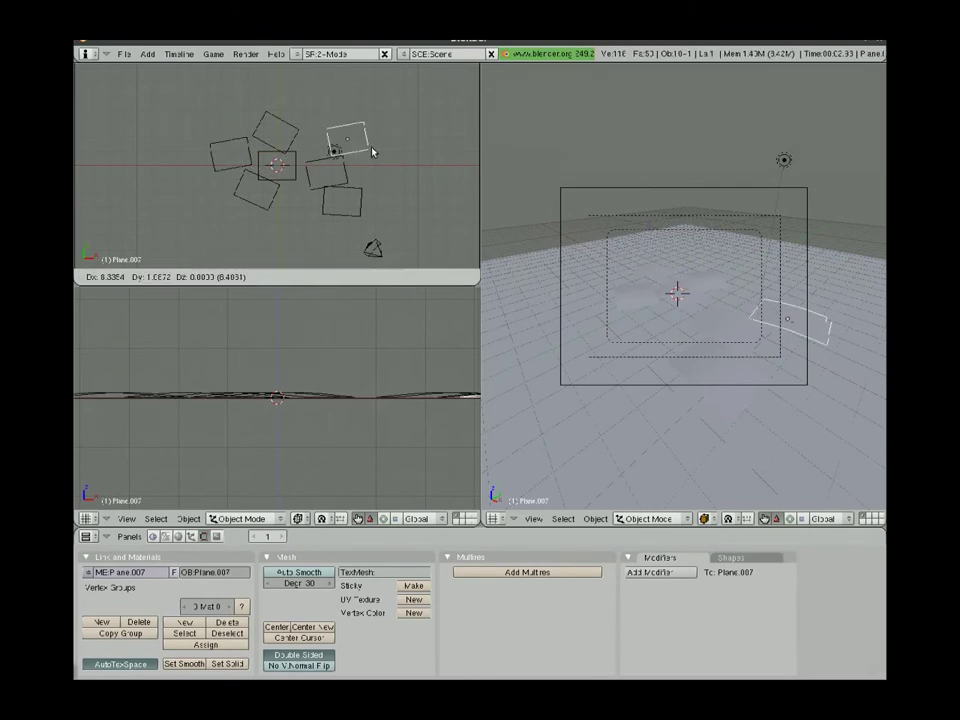
pyautogui.click(377, 140)
pyautogui.press('g')
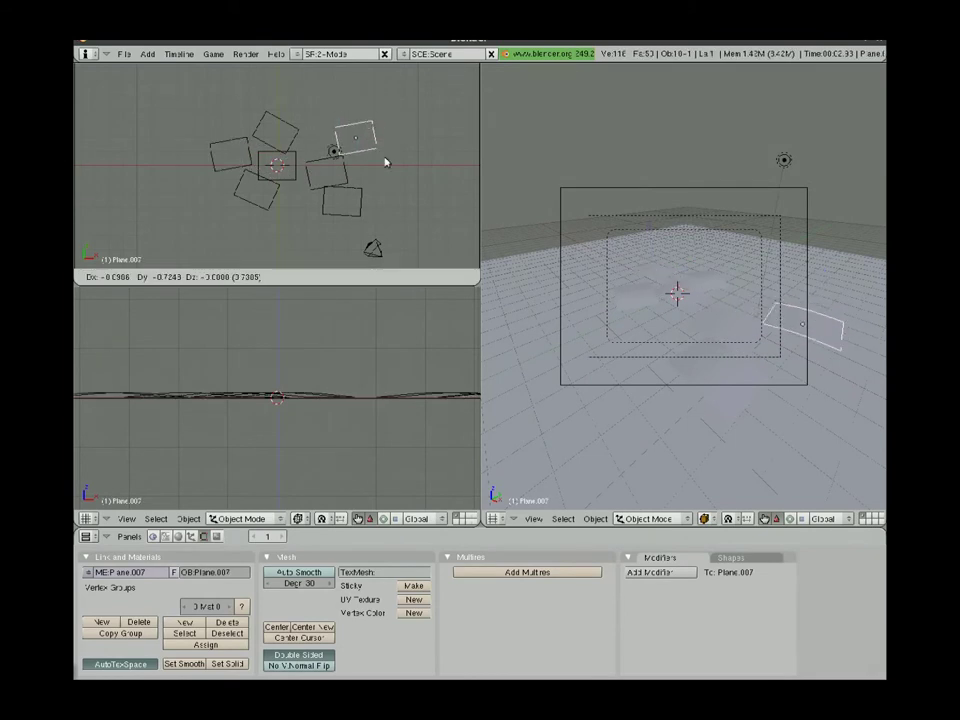
pyautogui.click(378, 158)
pyautogui.press('r')
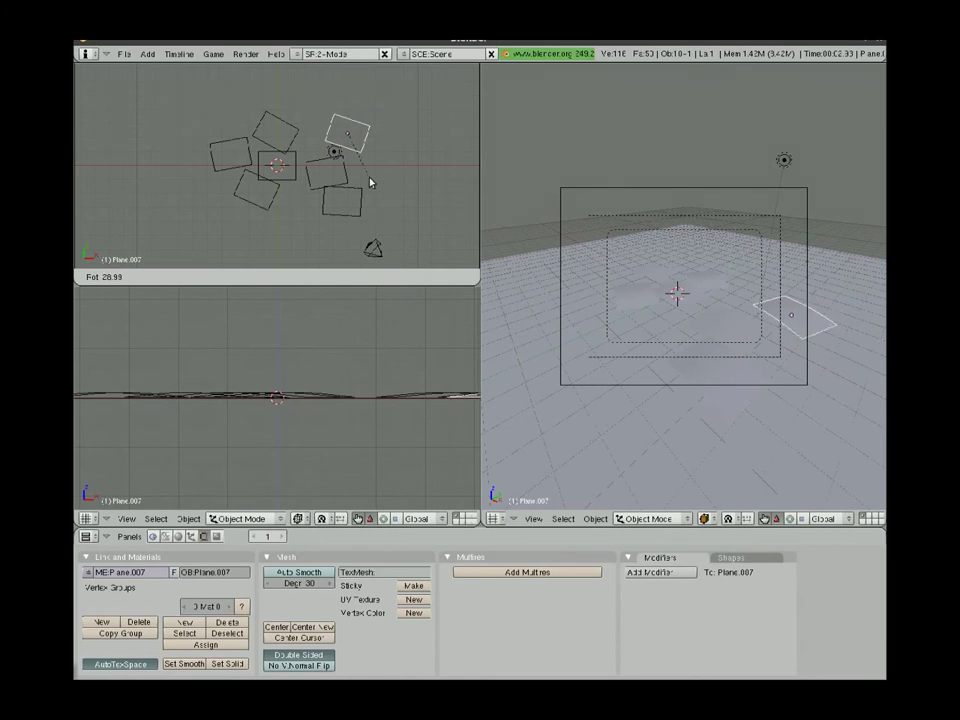
pyautogui.click(367, 183)
pyautogui.press('F12')
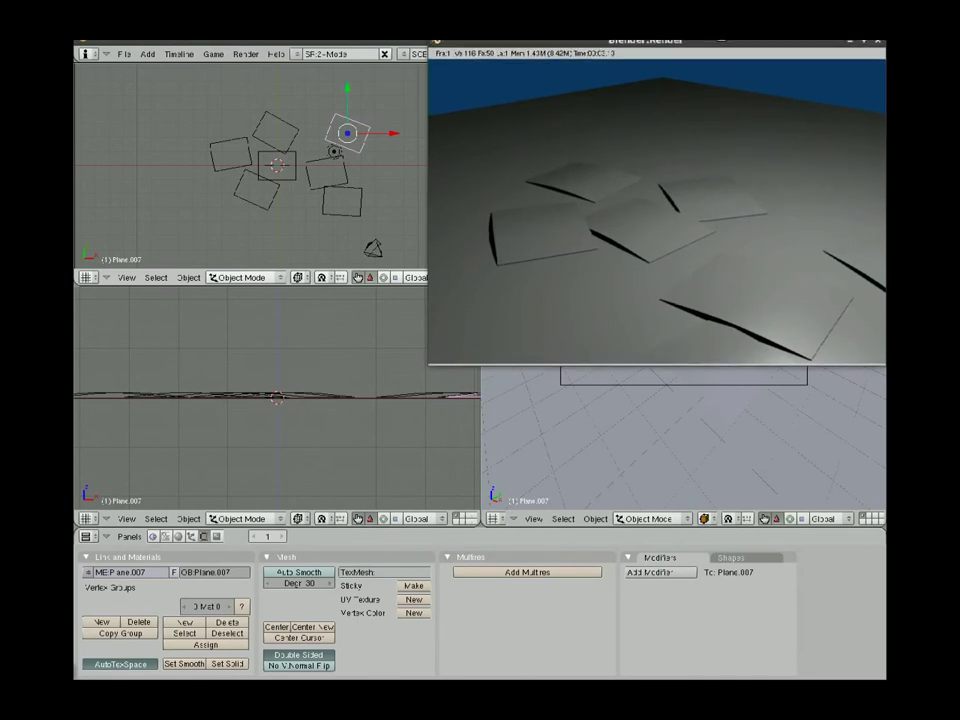
# - Close the render and set the world Horizon colour to black
pyautogui.moveTo(728, 48); pyautogui.dragTo(602, 118)
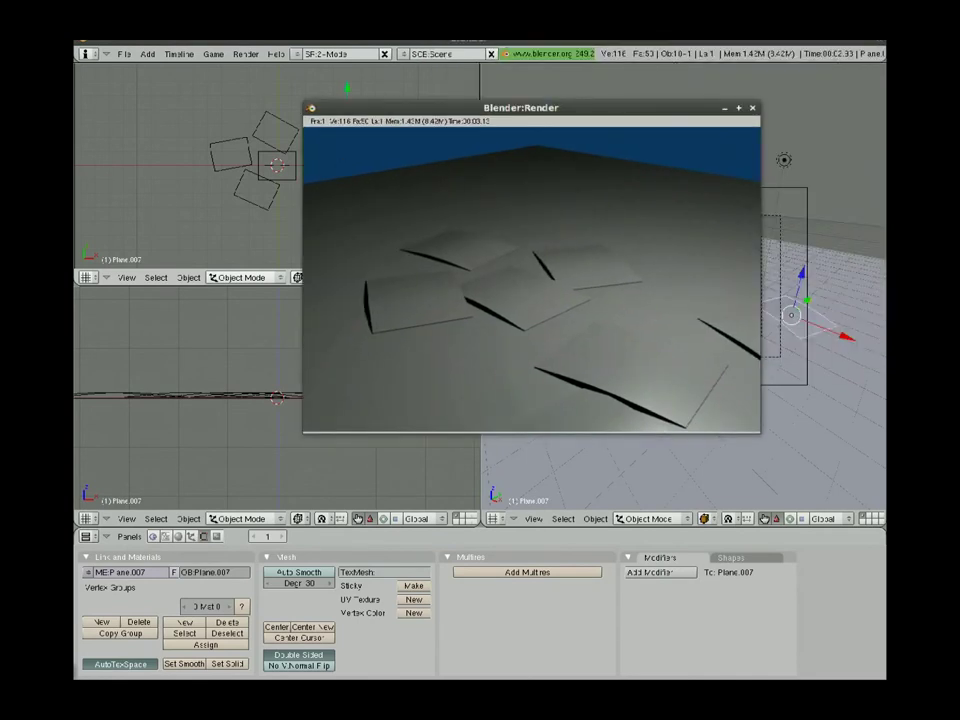
pyautogui.click(752, 107)
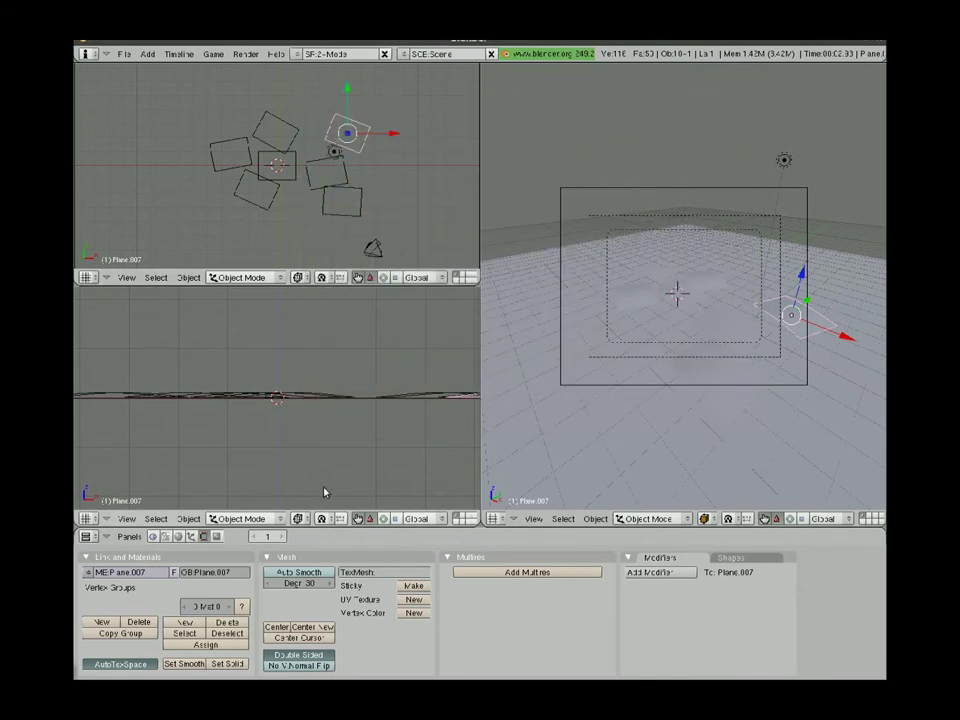
pyautogui.click(180, 537)
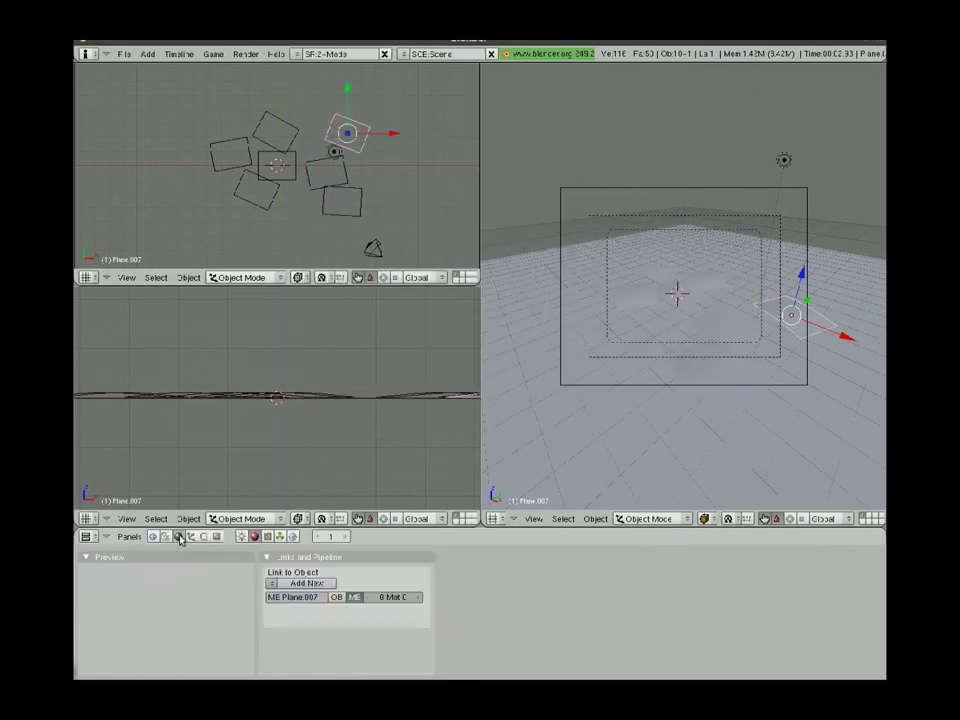
pyautogui.click(294, 537)
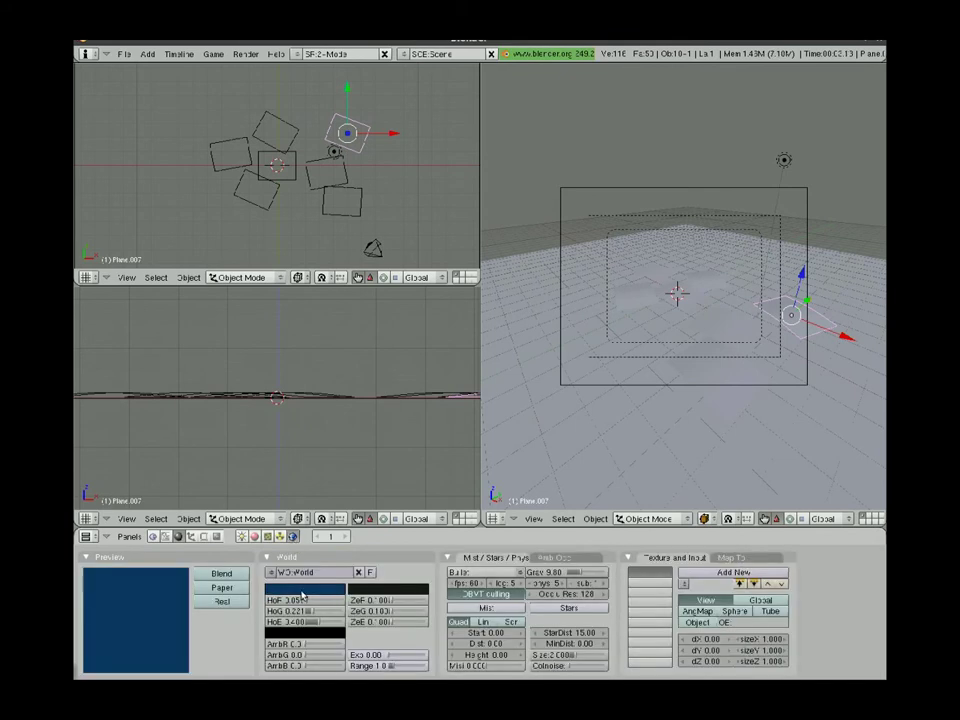
pyautogui.click(303, 590)
pyautogui.click(376, 562)
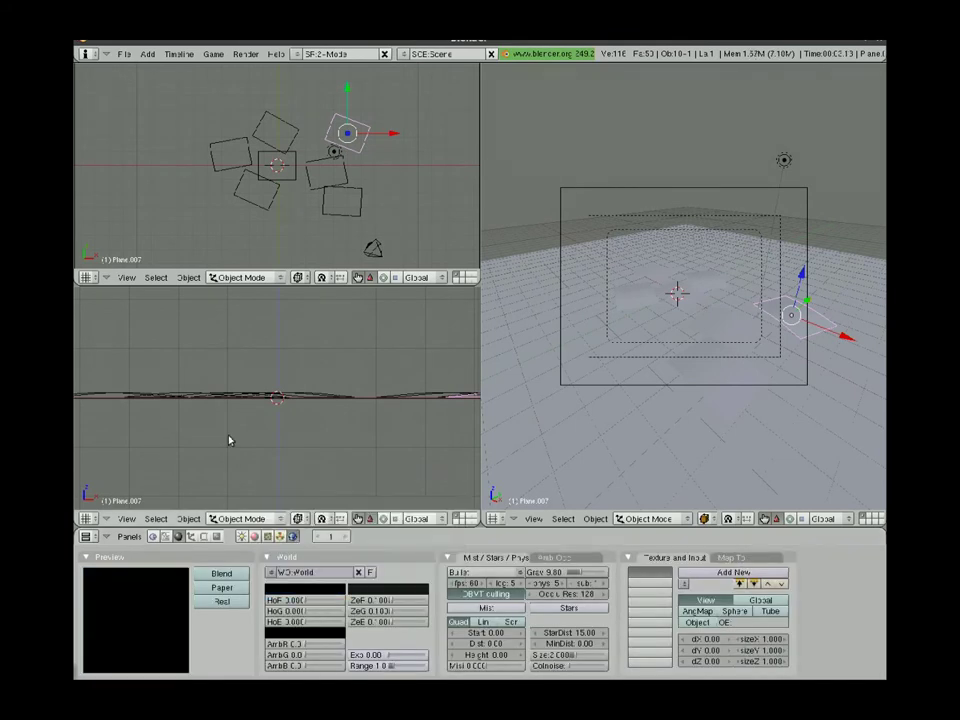
# - Re-render the scene with the black sky and close the render window
pyautogui.press('F12')
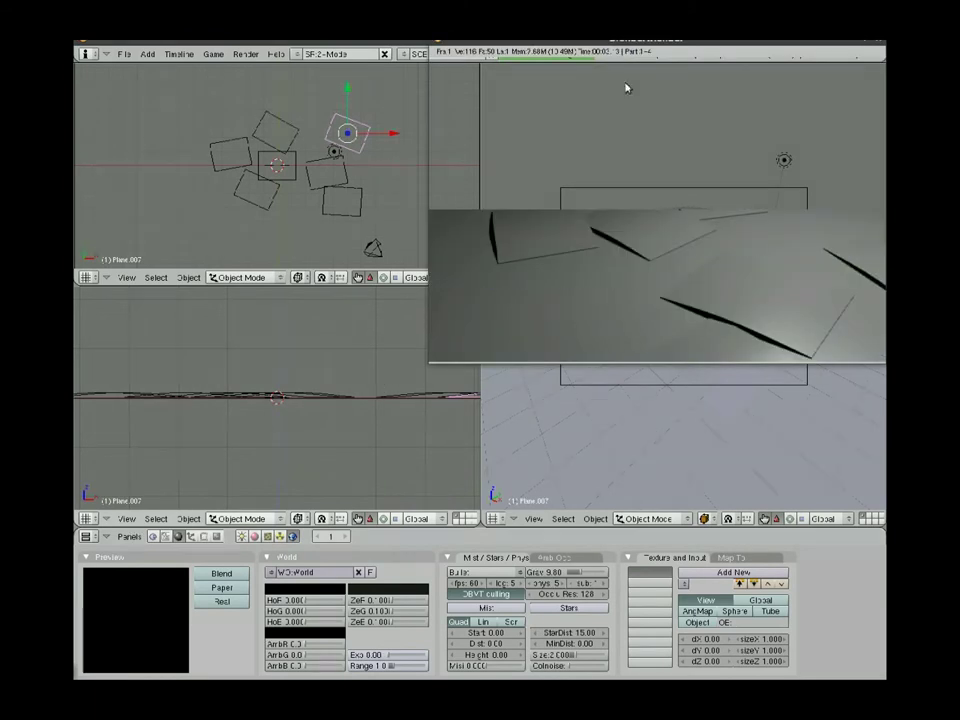
pyautogui.moveTo(739, 41); pyautogui.dragTo(649, 96)
pyautogui.press('Escape')
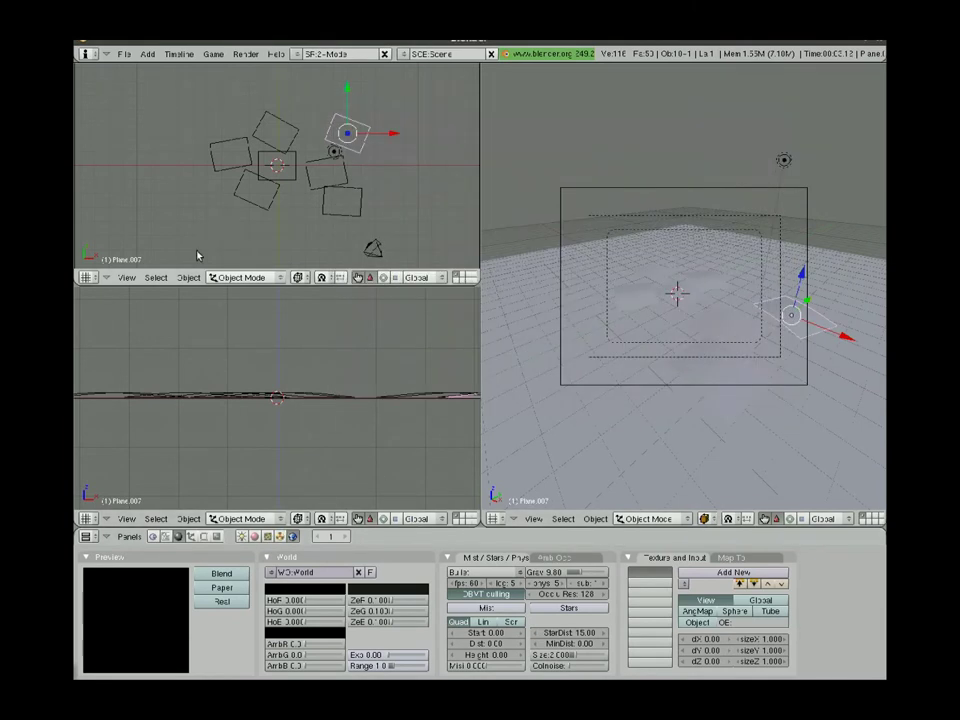
# - Add a new material with an Image-type texture to the central table plane and start loading an image
pyautogui.rightClick(647, 248)
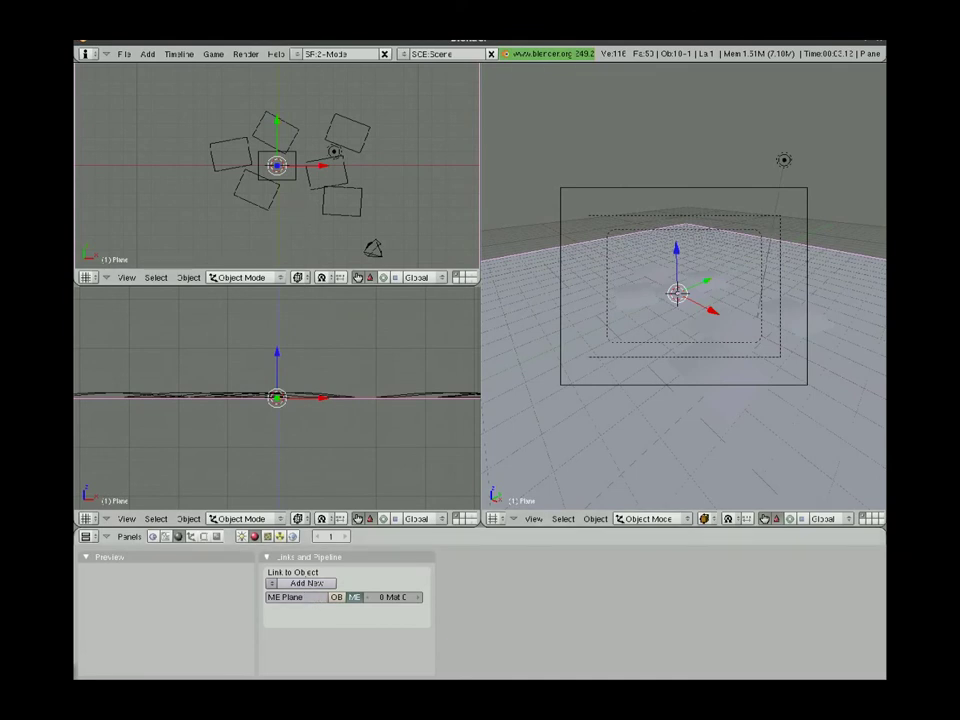
pyautogui.click(300, 583)
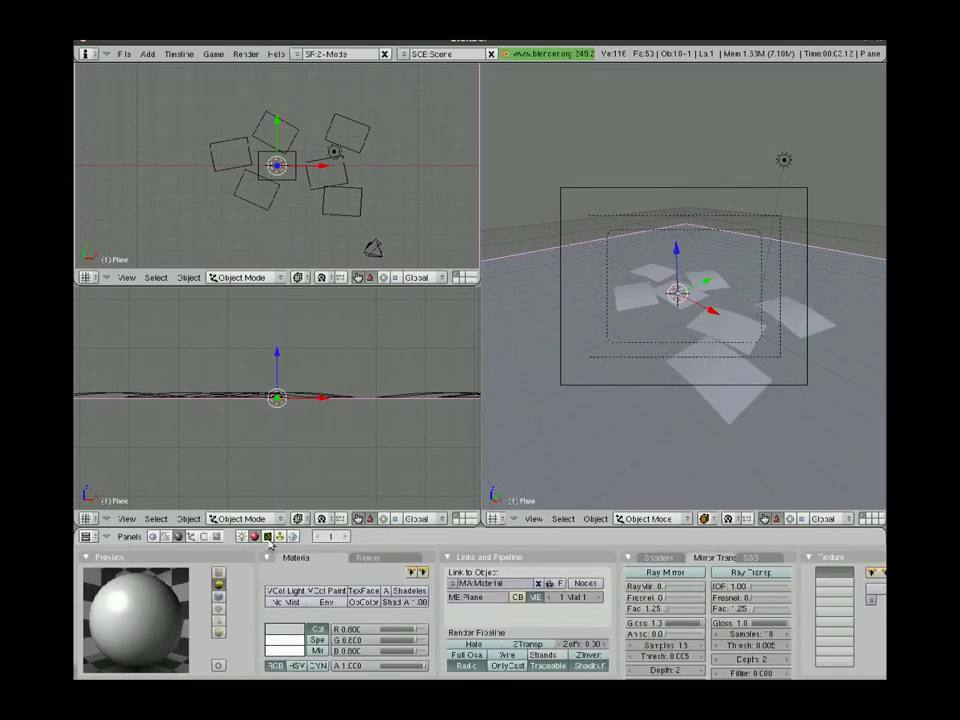
pyautogui.click(268, 538)
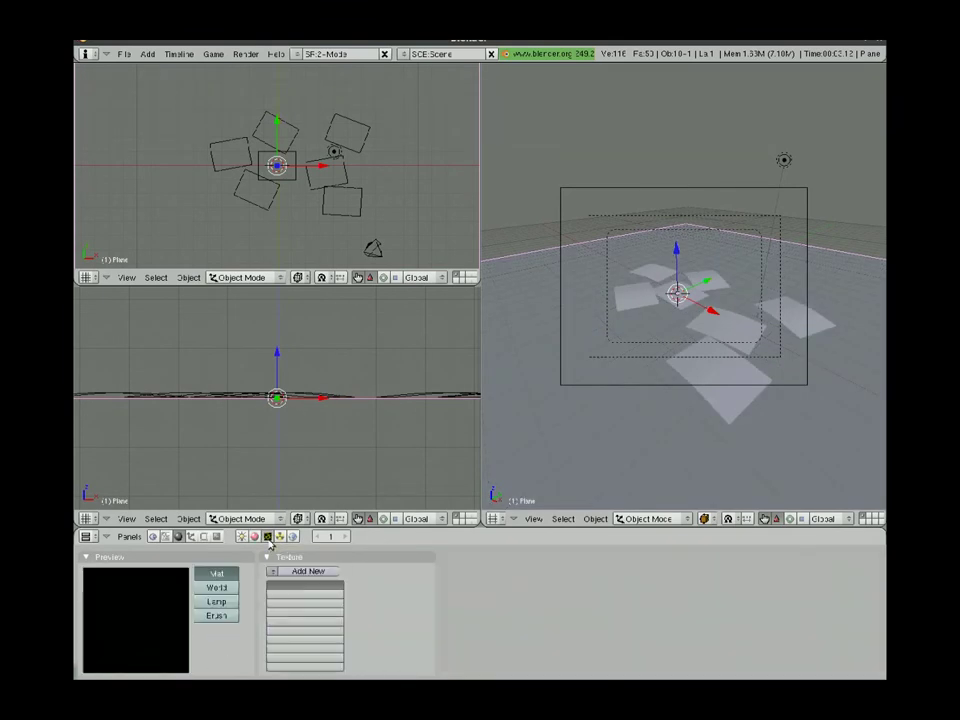
pyautogui.click(305, 572)
pyautogui.click(371, 597)
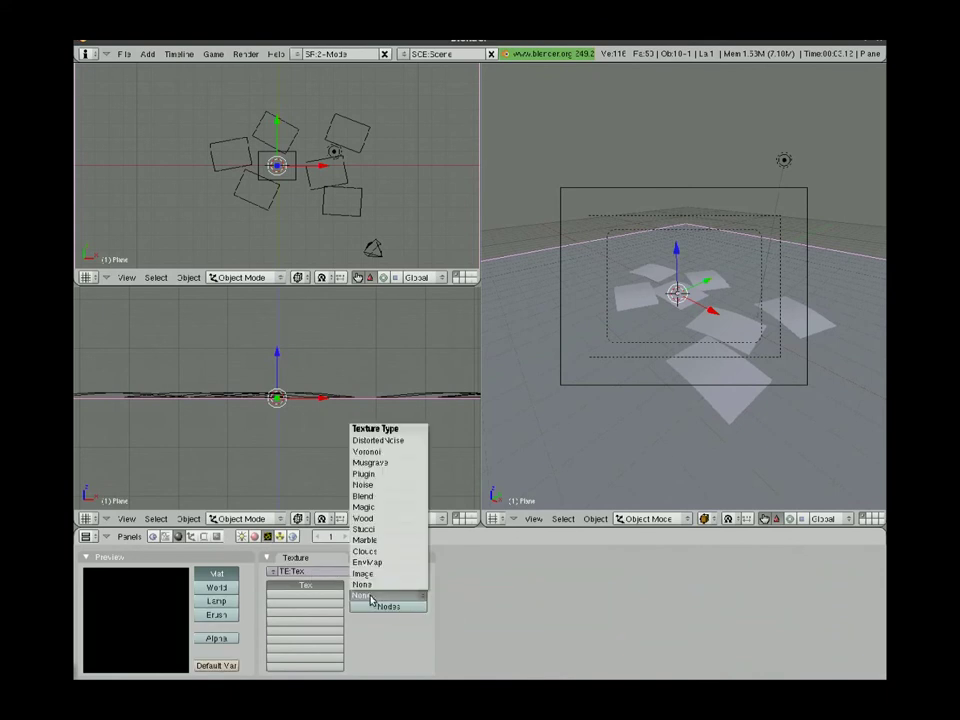
pyautogui.click(364, 574)
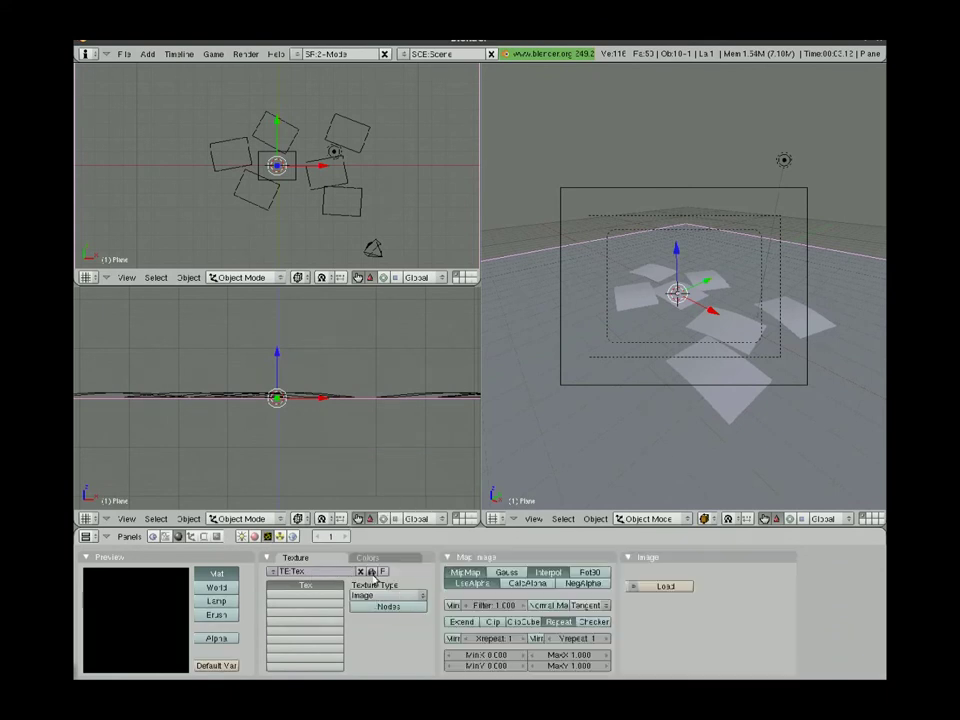
pyautogui.click(666, 587)
# - Load wood_texture_9271241.JPG from /tmp as the table texture, pack it, and render
pyautogui.click(641, 80)
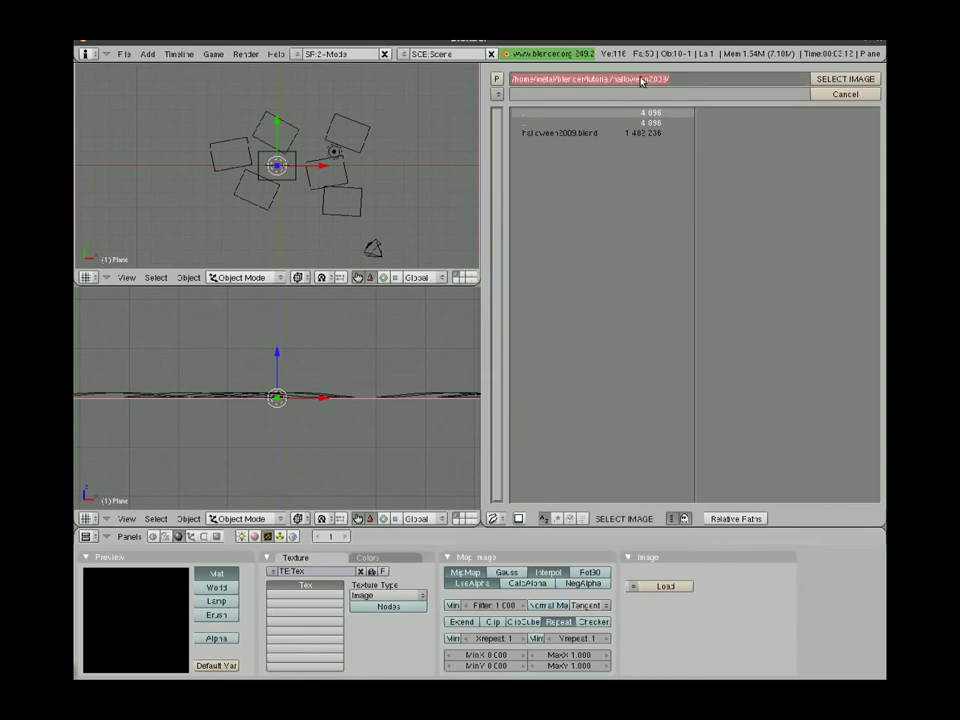
pyautogui.press('BackSpace')
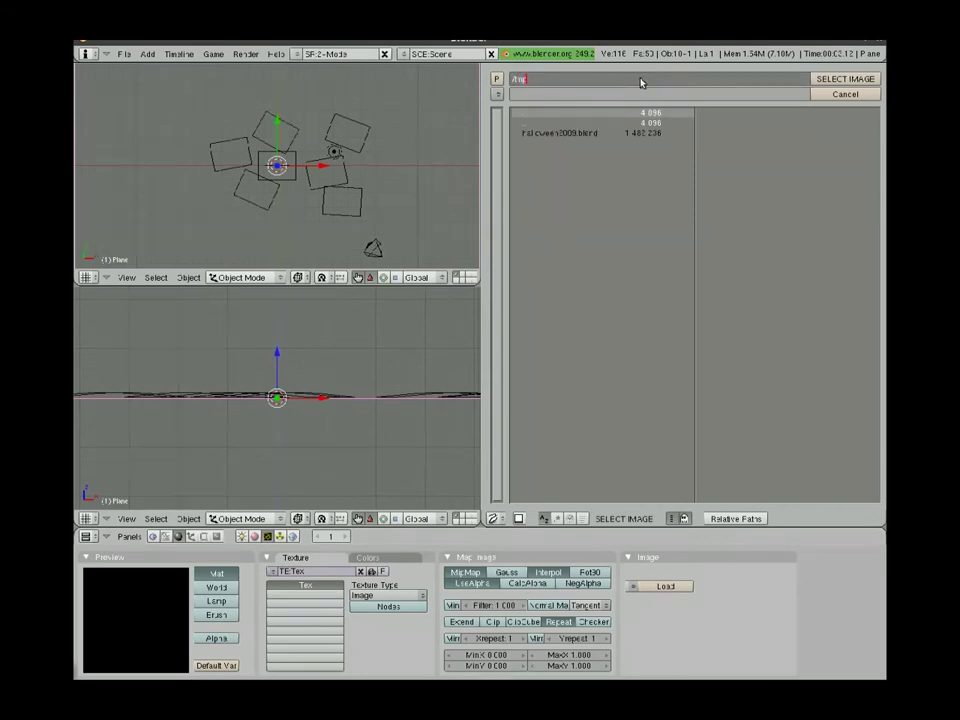
pyautogui.write('/tmp')
pyautogui.press('Return')
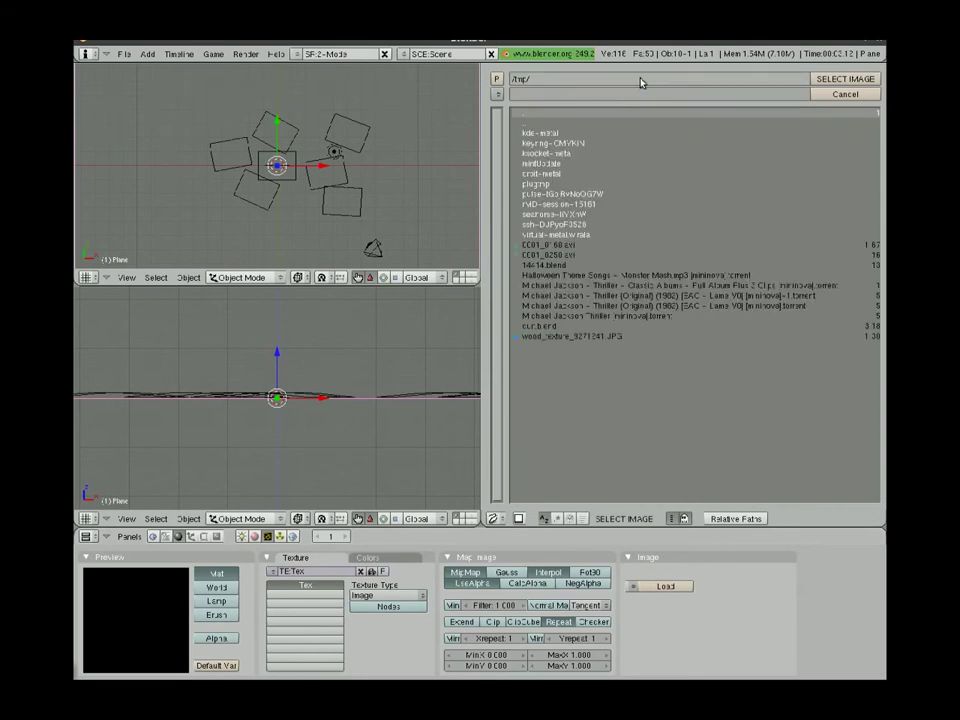
pyautogui.click(560, 338)
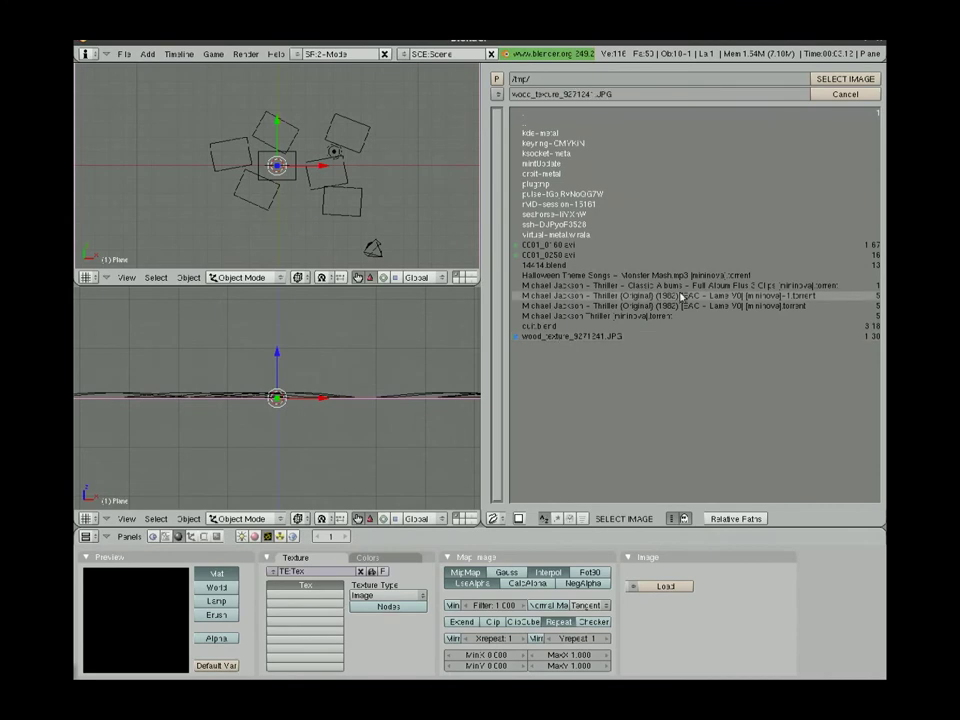
pyautogui.click(848, 81)
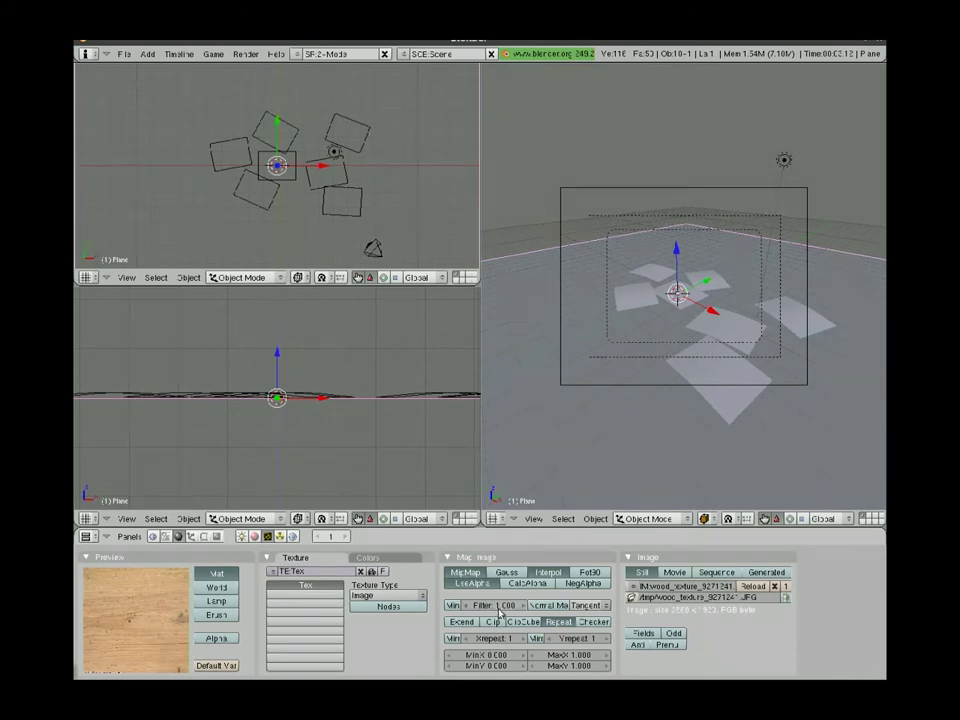
pyautogui.click(785, 598)
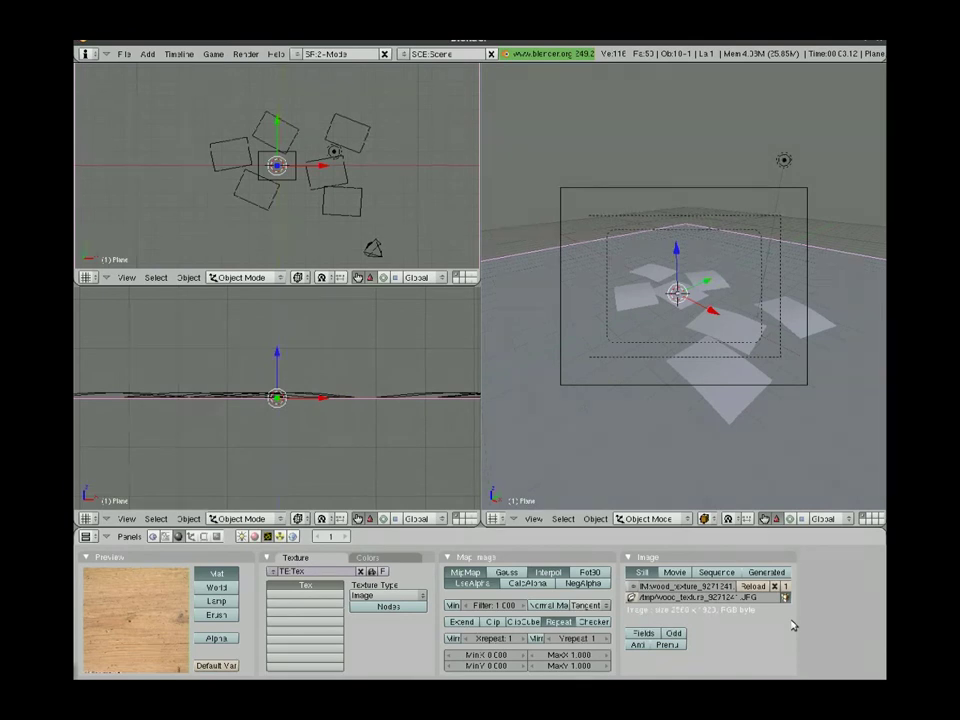
pyautogui.press('F12')
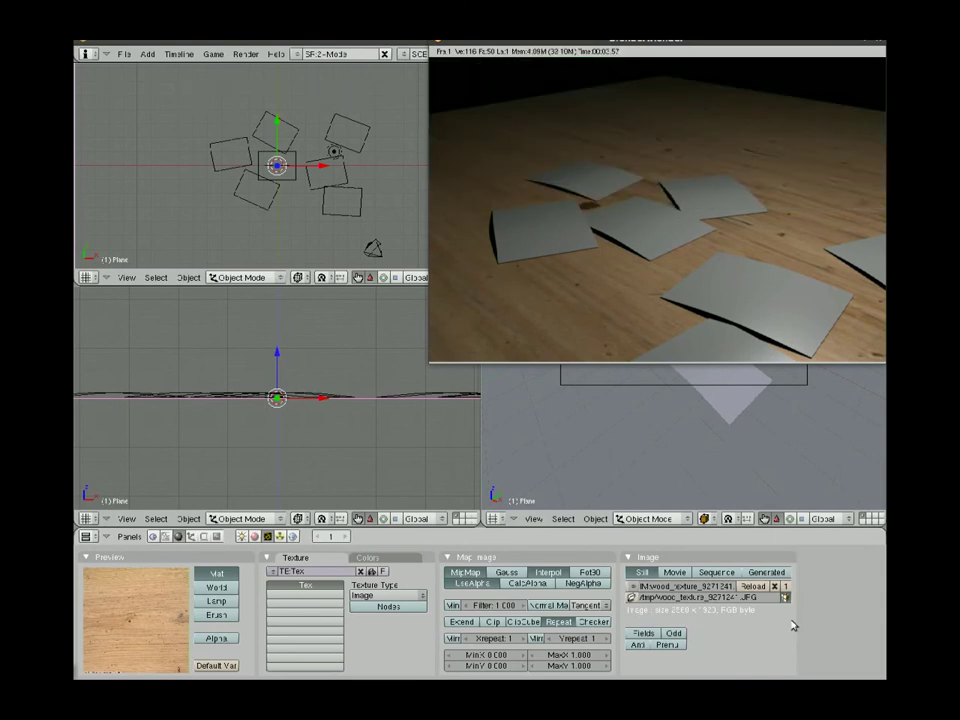
# - Move the render window aside to view the wooden-table render, then close it
pyautogui.moveTo(660, 40); pyautogui.dragTo(462, 135)
pyautogui.click(679, 135)
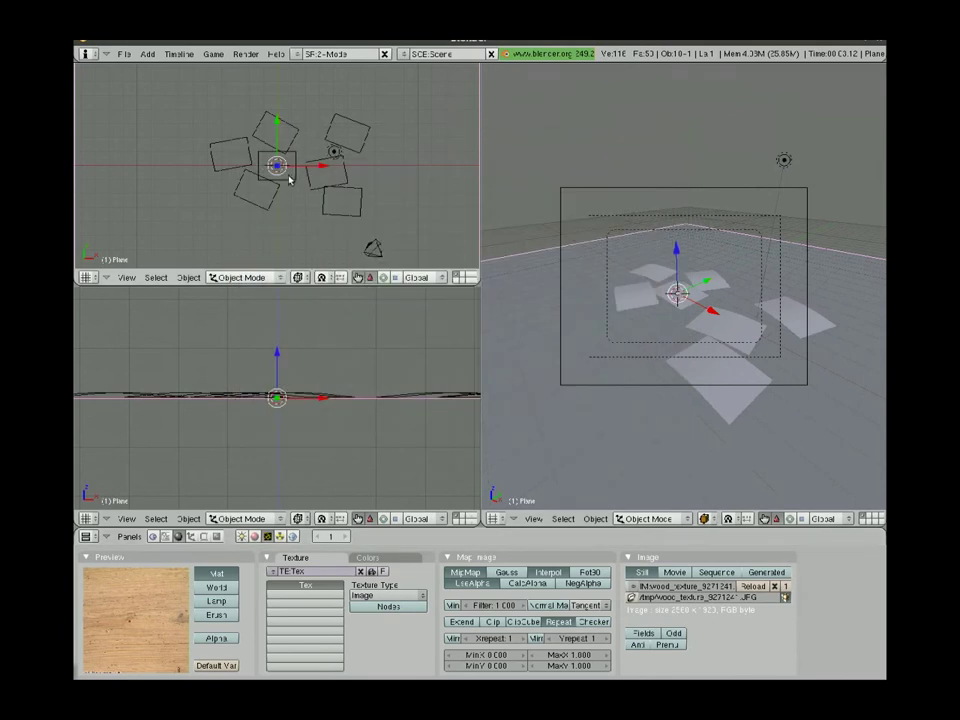
# - Duplicate the card plane and give it a new material with an Image-type texture
pyautogui.hotkey('shift', 'd')
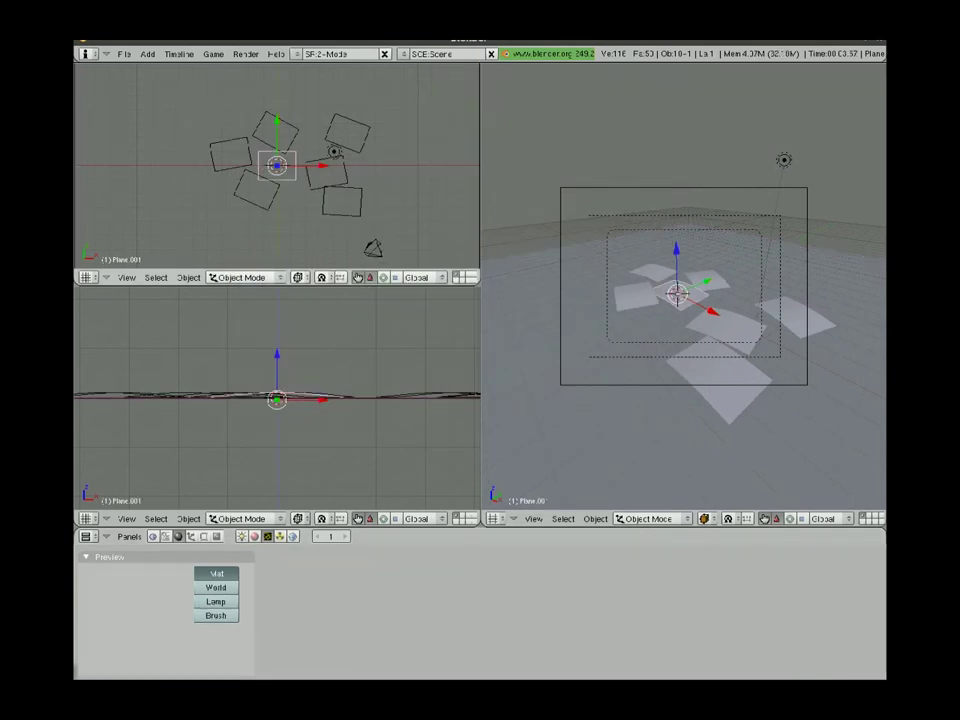
pyautogui.click(254, 536)
pyautogui.click(300, 583)
pyautogui.click(267, 536)
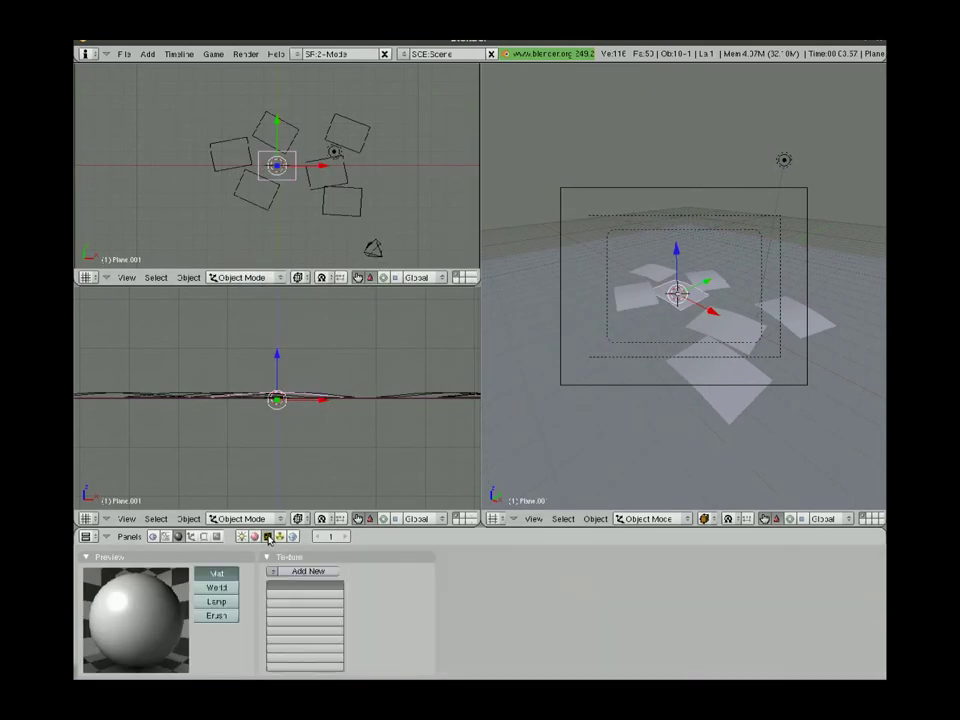
pyautogui.click(303, 569)
pyautogui.click(396, 594)
pyautogui.click(393, 574)
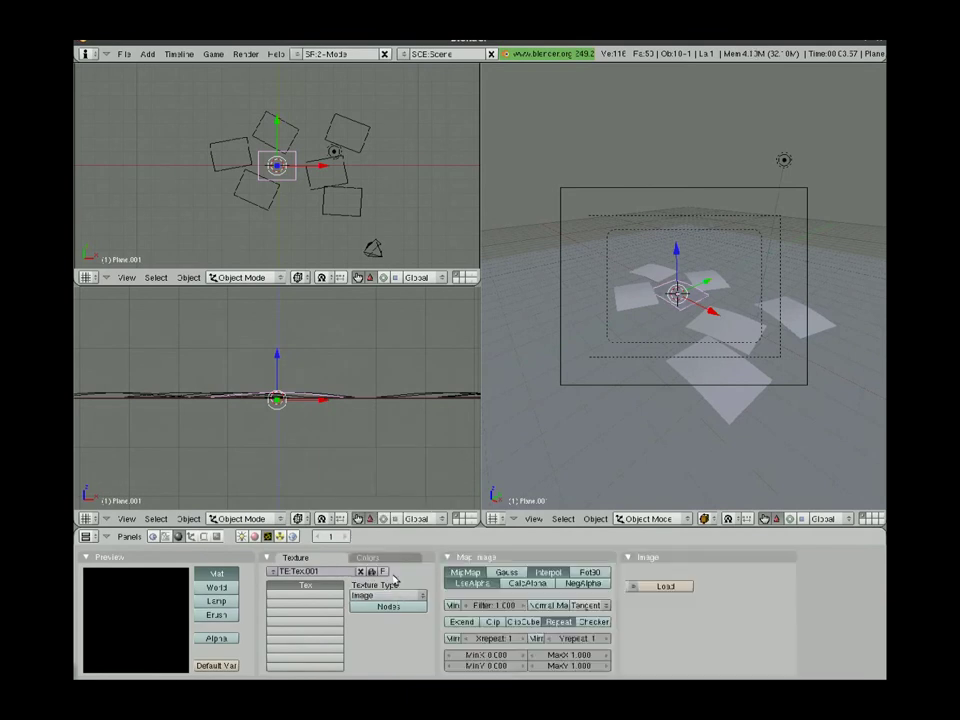
# - Load the Halloween photo DSCE0663.JPG from the Halloween_2009 folder into the texture
pyautogui.click(667, 586)
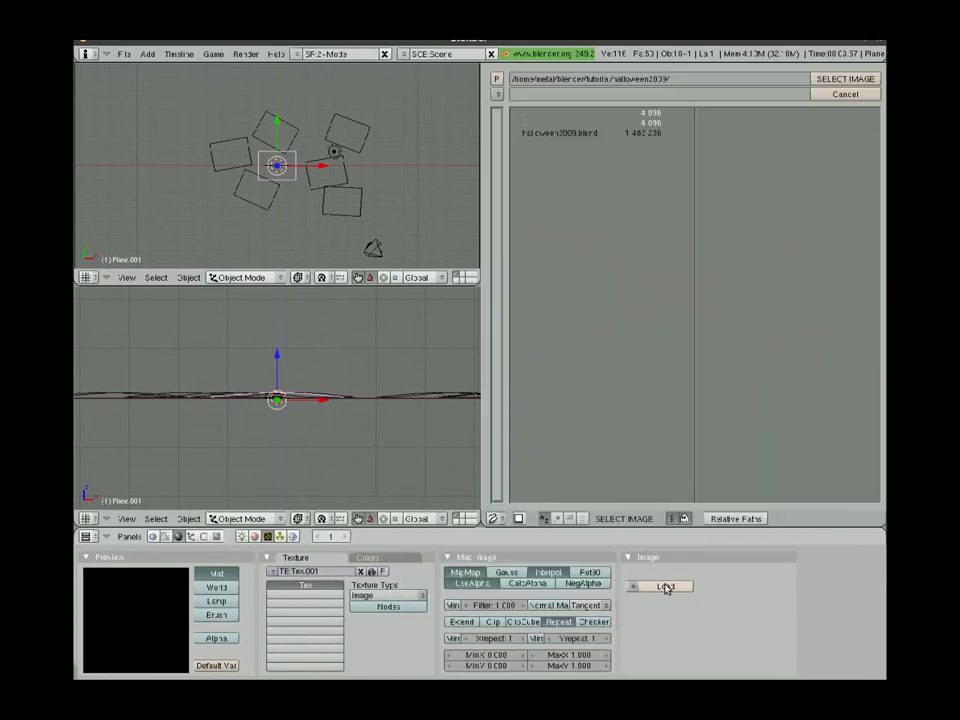
pyautogui.click(497, 94)
pyautogui.click(507, 158)
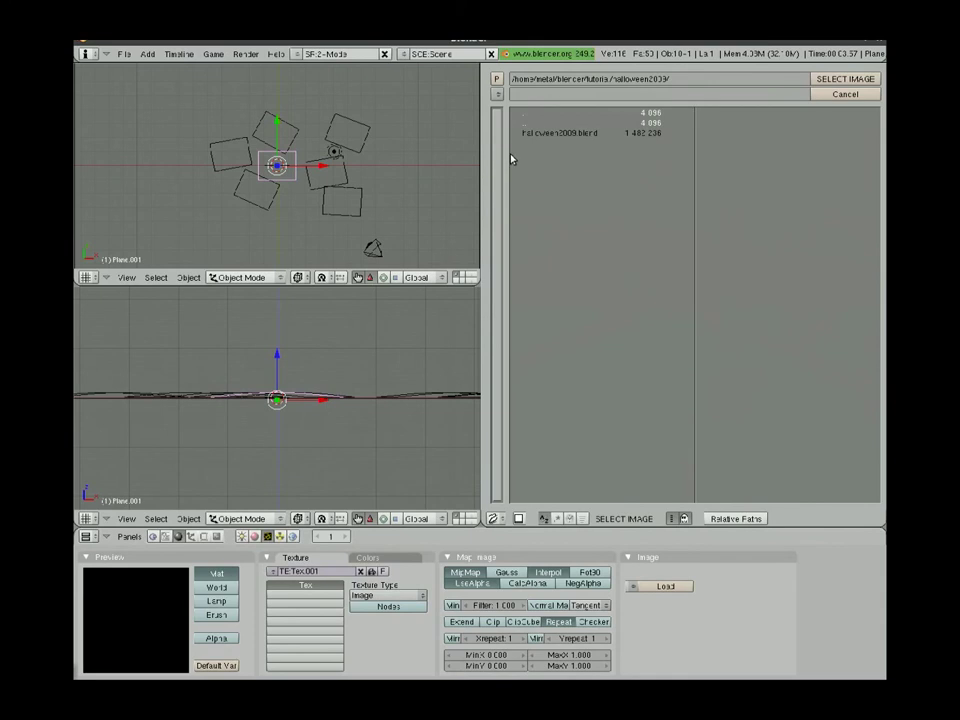
pyautogui.click(542, 133)
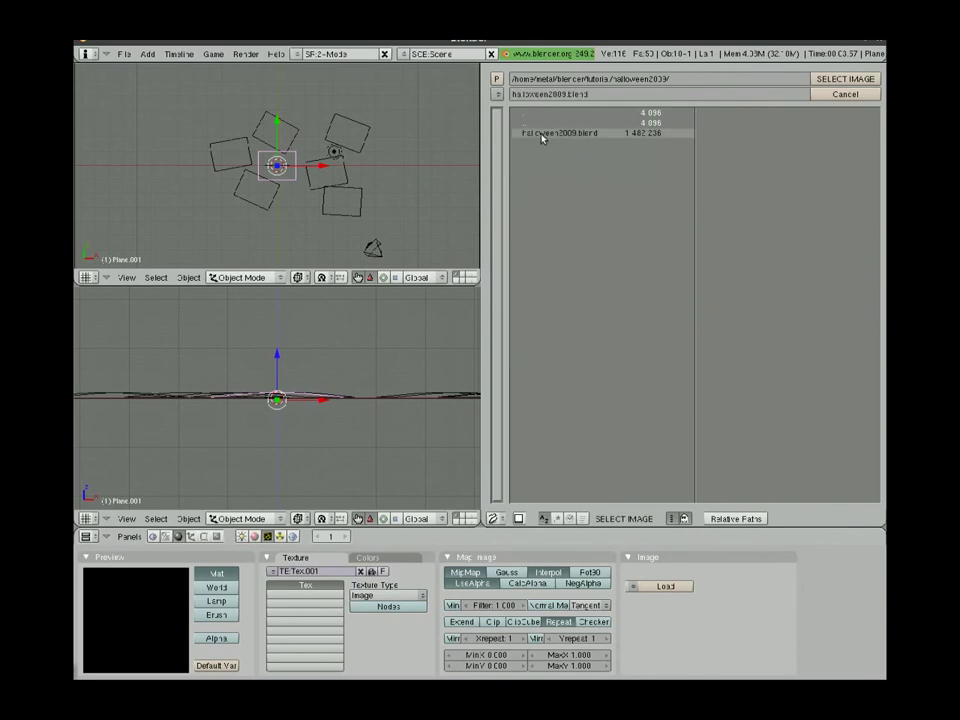
pyautogui.click(540, 133)
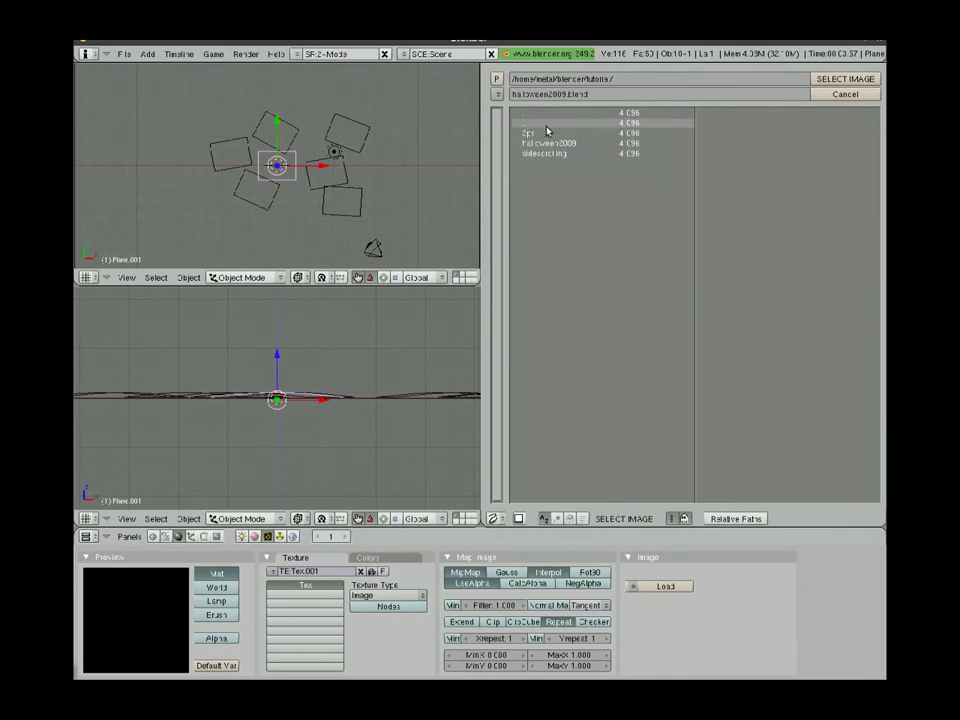
pyautogui.click(497, 94)
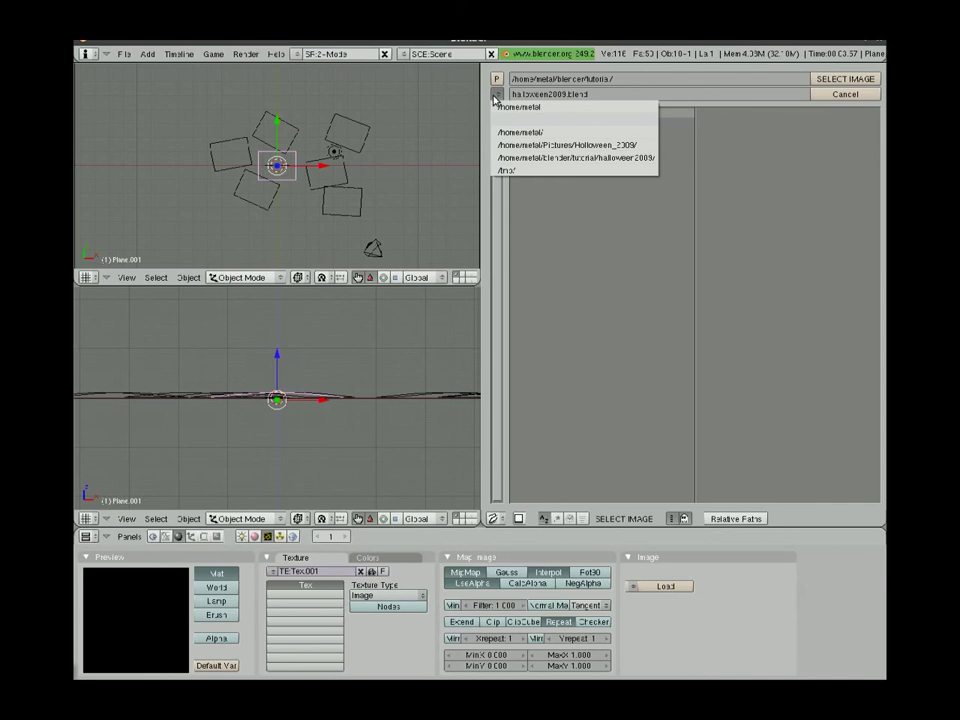
pyautogui.click(505, 146)
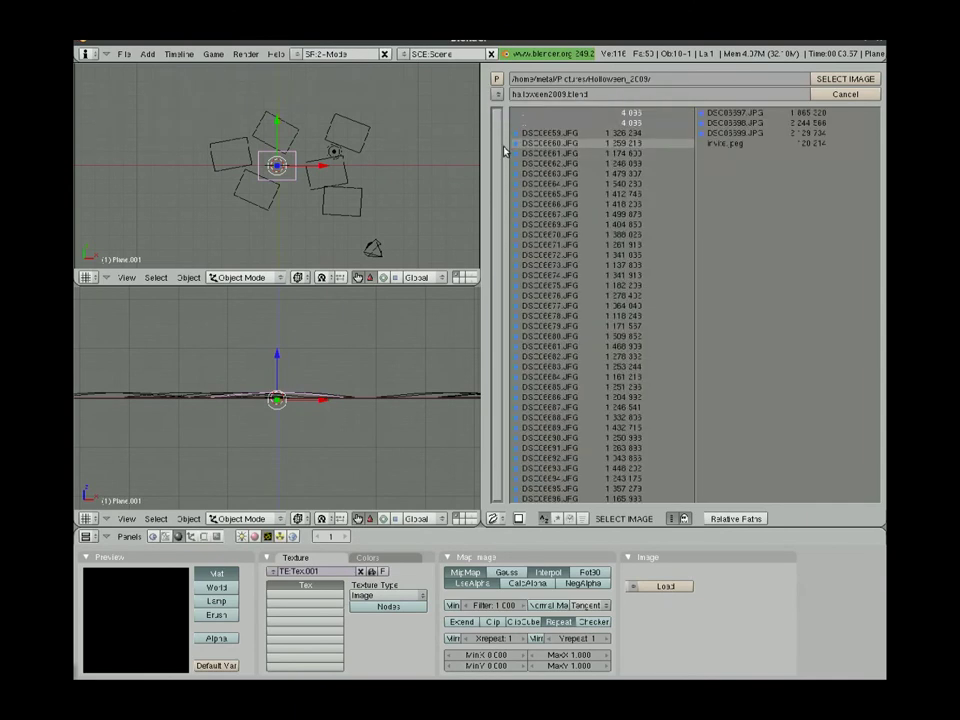
pyautogui.click(563, 175)
pyautogui.click(846, 79)
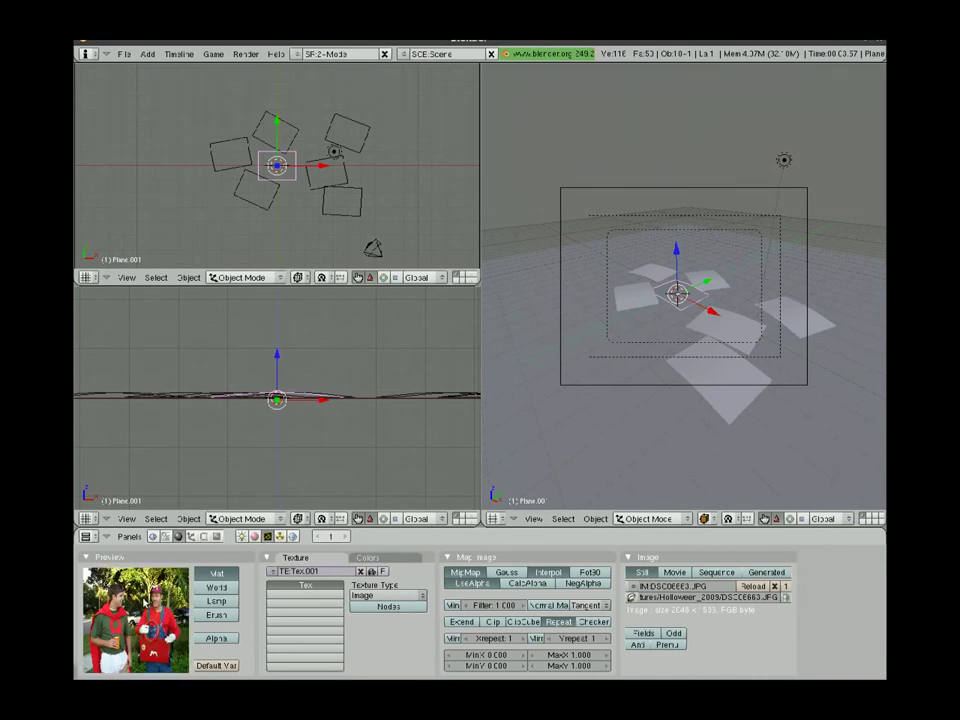
# - Duplicate the card, place the copy left of the others, and add an Image-type texture
pyautogui.hotkey('shift', 'd')
pyautogui.click(610, 306)
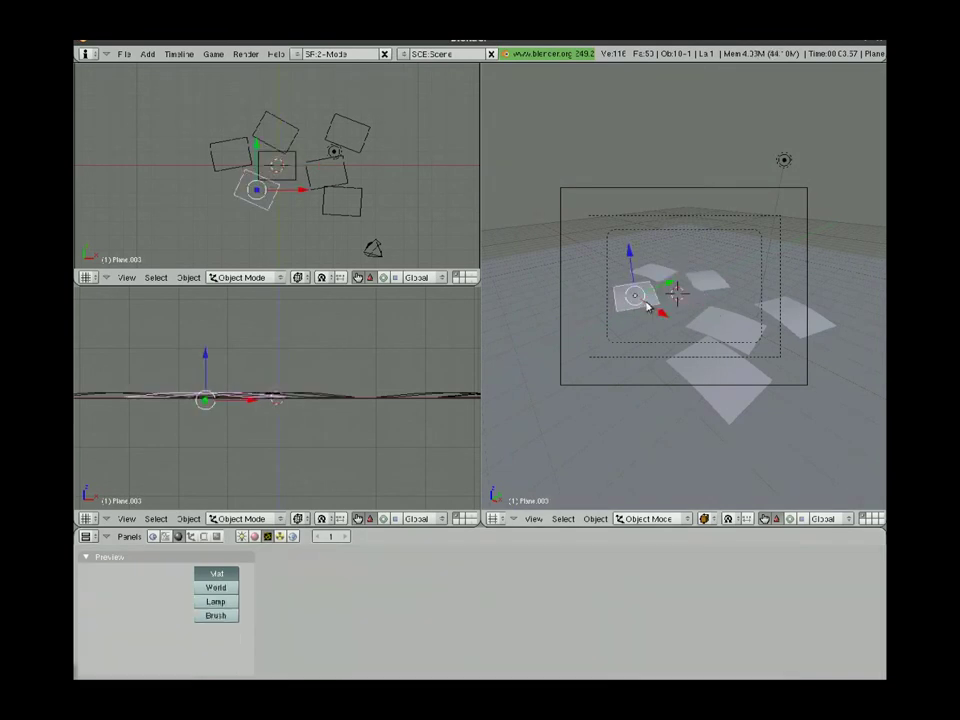
pyautogui.press('F9')
pyautogui.press('F5')
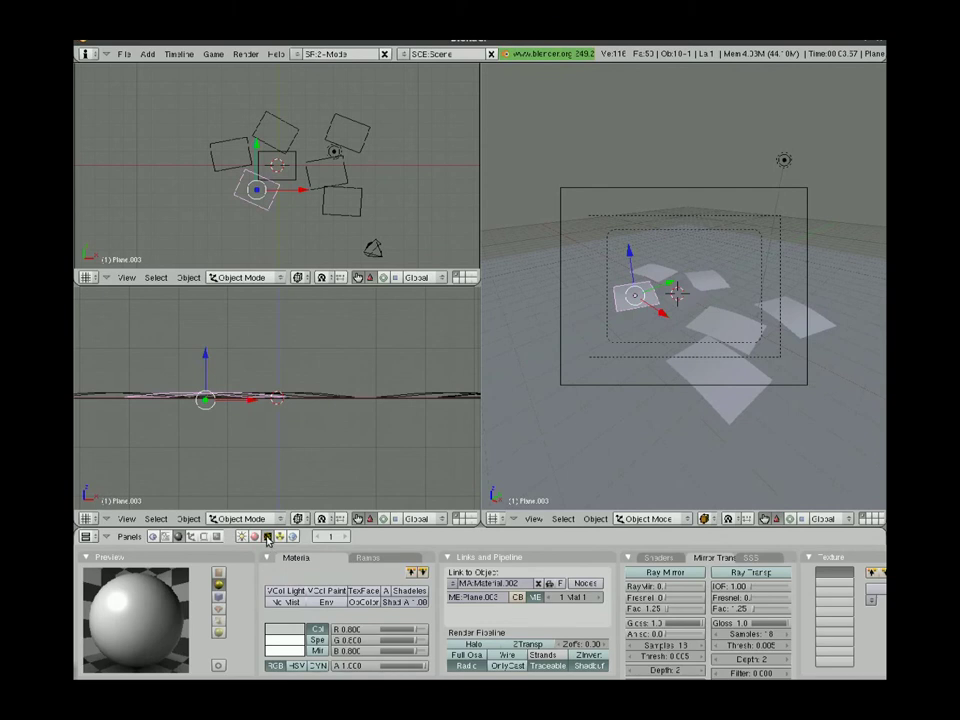
pyautogui.press('F6')
pyautogui.click(296, 572)
pyautogui.click(397, 598)
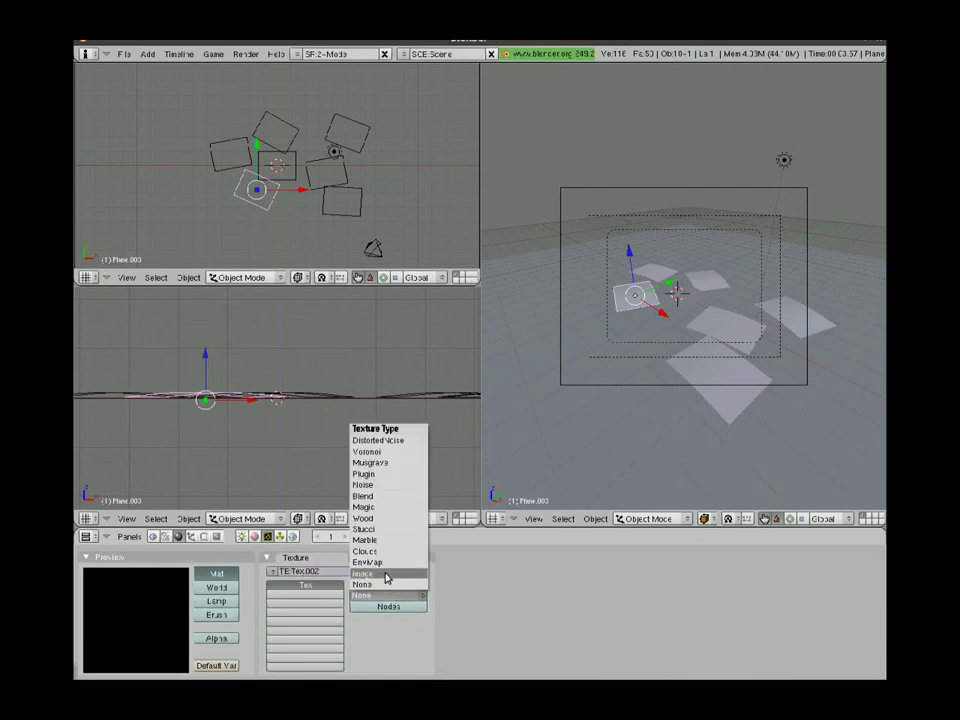
pyautogui.click(385, 574)
# - Load the Halloween photo DSCE0664.JPG from Halloween_2009 as the copy's texture
pyautogui.click(660, 587)
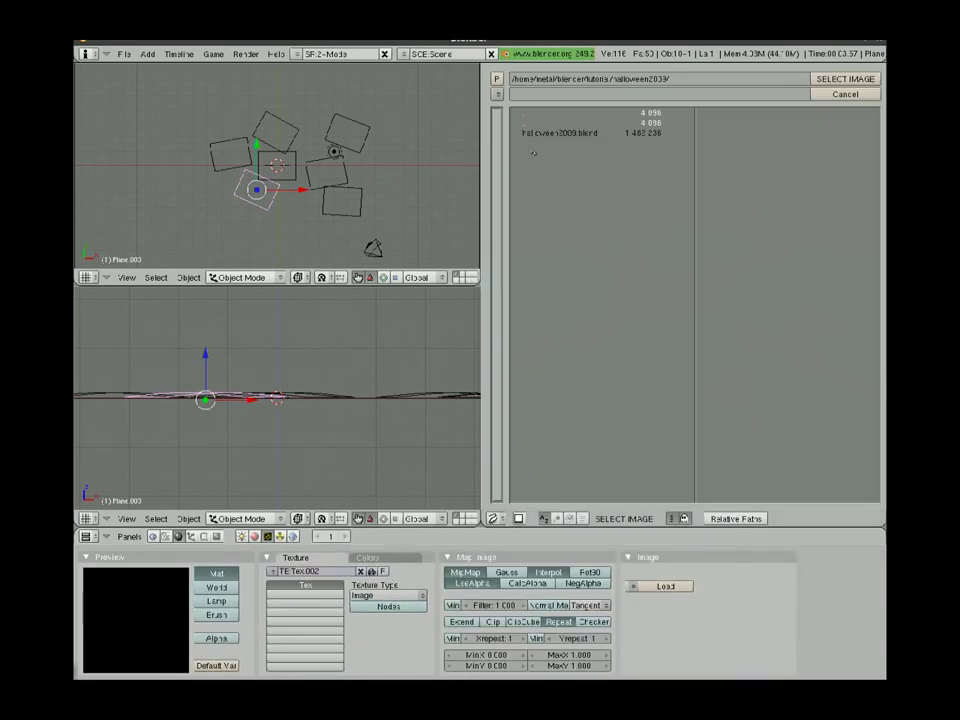
pyautogui.click(497, 93)
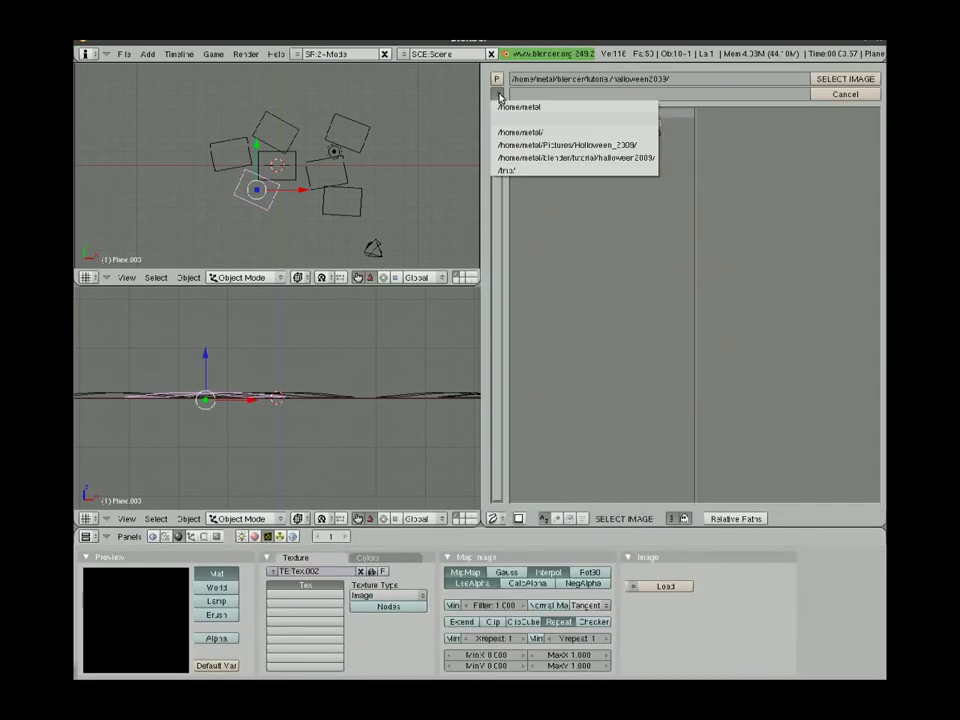
pyautogui.click(518, 146)
pyautogui.click(567, 184)
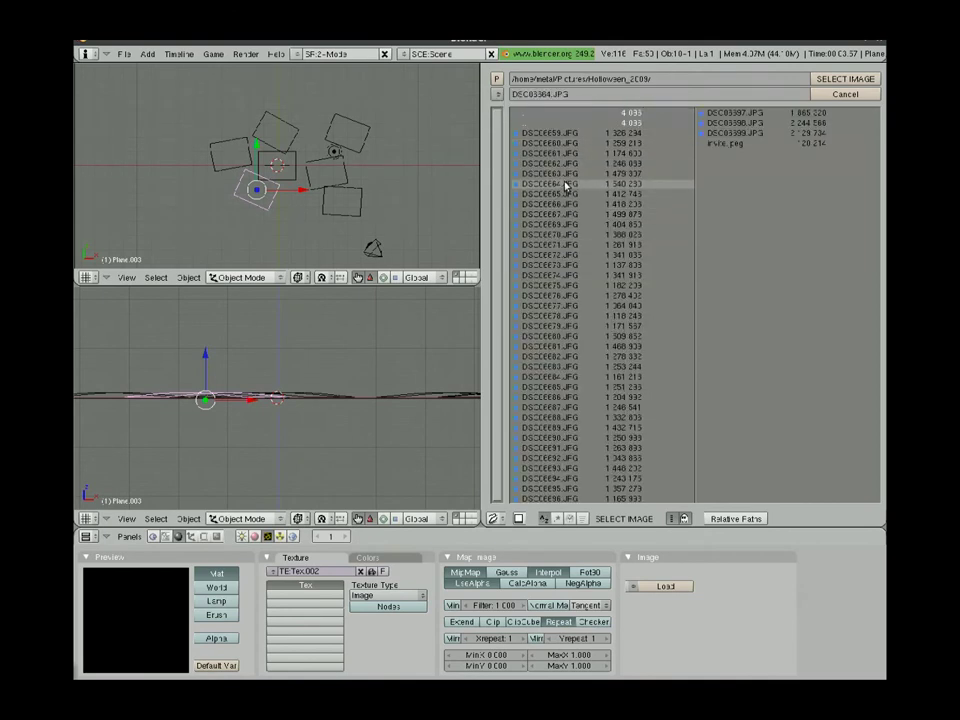
pyautogui.click(845, 79)
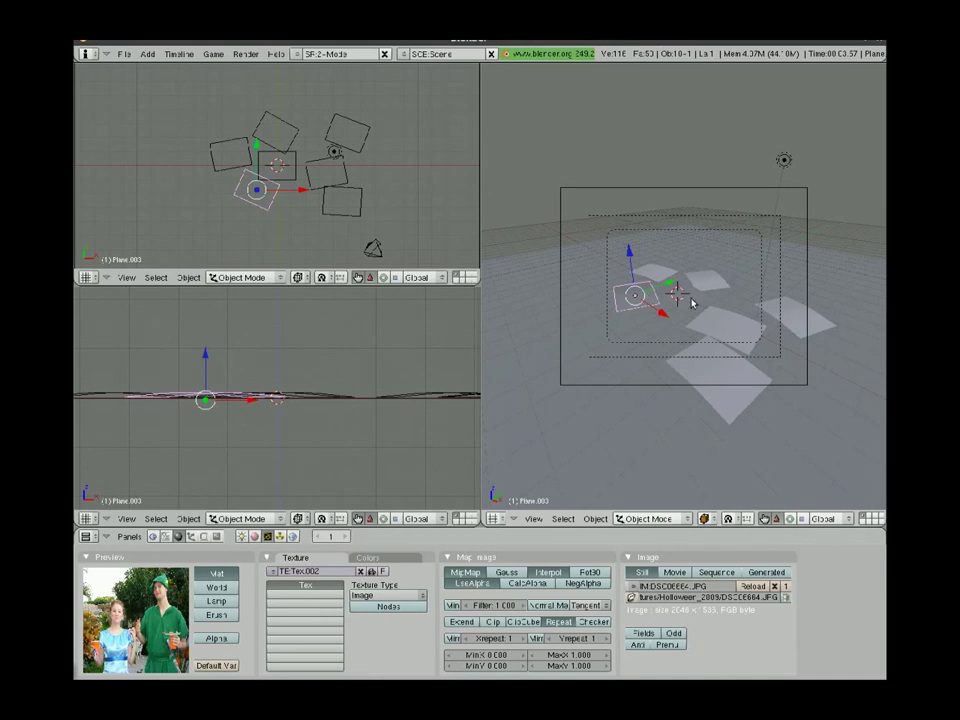
pyautogui.press('F12')
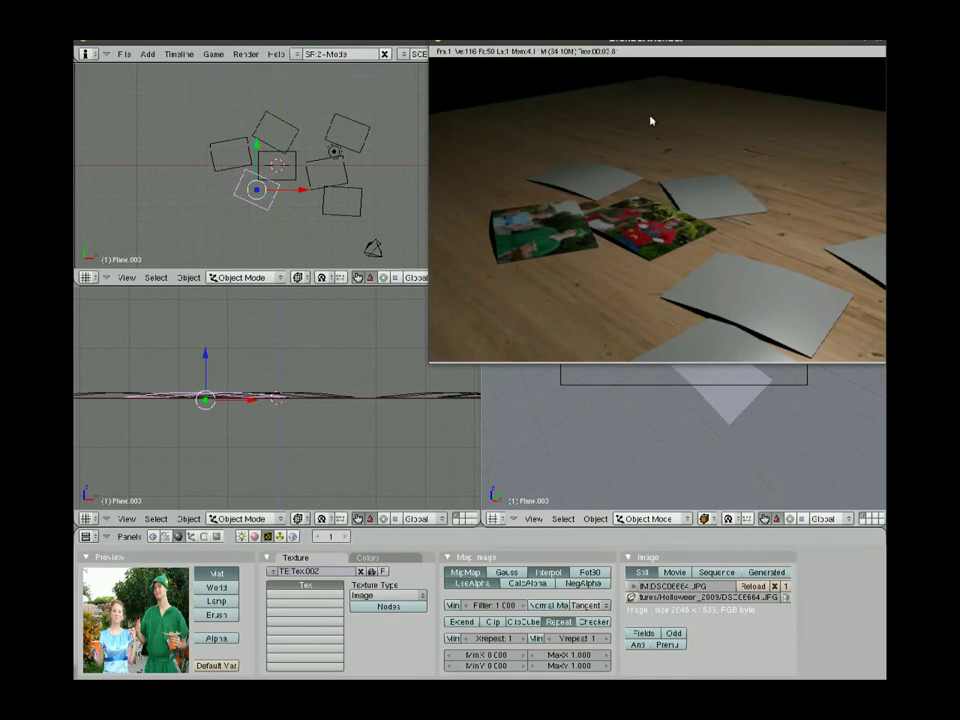
pyautogui.moveTo(662, 42); pyautogui.dragTo(504, 126)
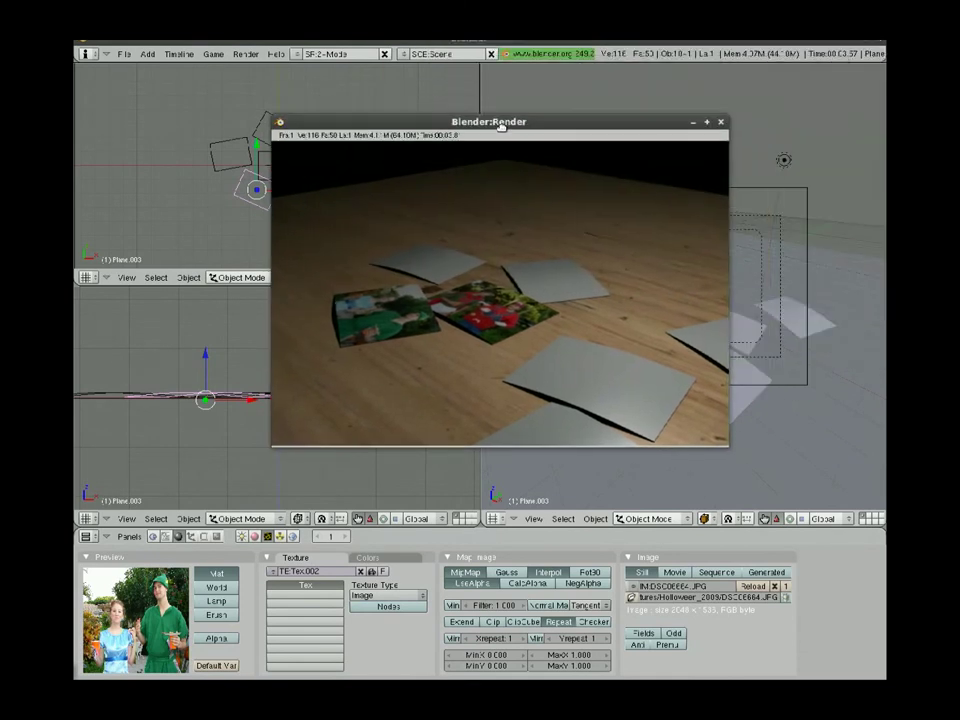
pyautogui.click(720, 122)
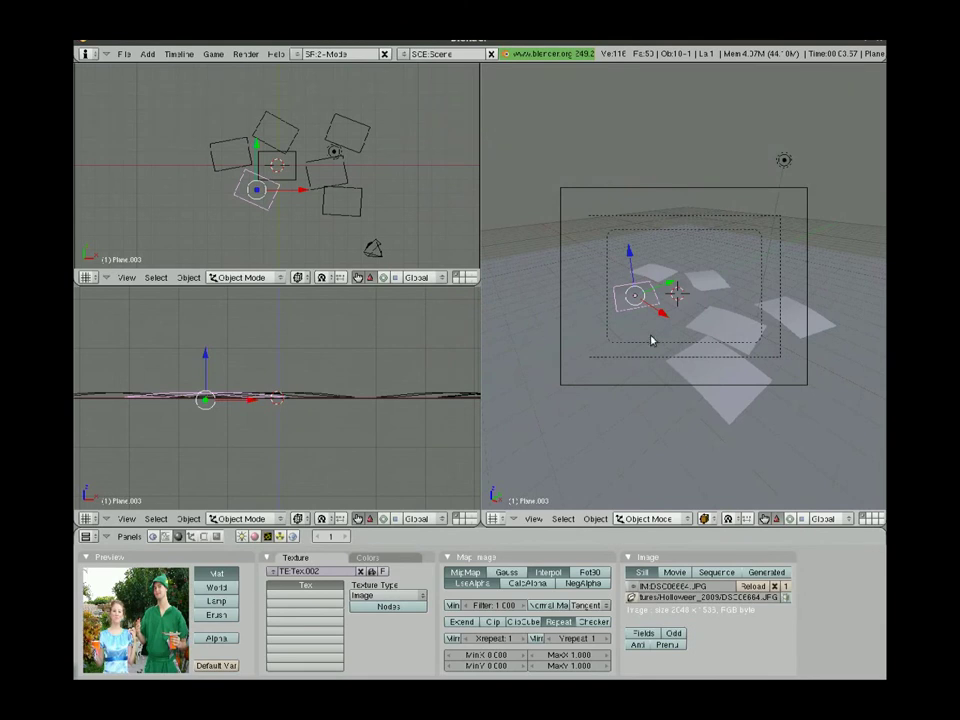
# - Open halloween2009.blend from the recent files and render the finished scene with F12
pyautogui.click(123, 54)
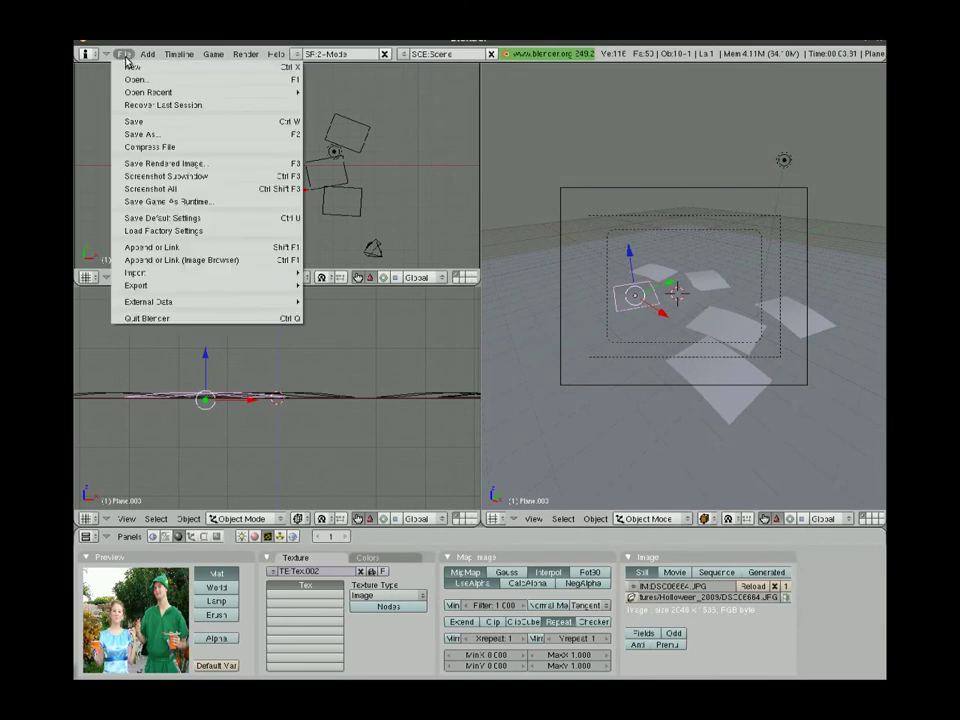
pyautogui.moveTo(150, 92)
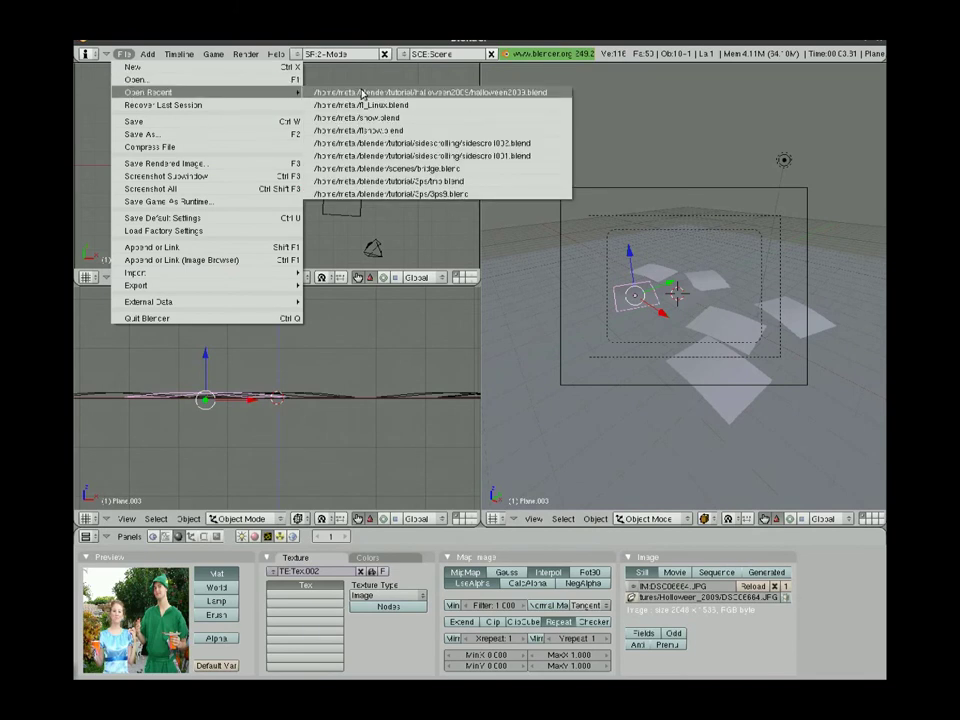
pyautogui.click(430, 92)
pyautogui.press('F12')
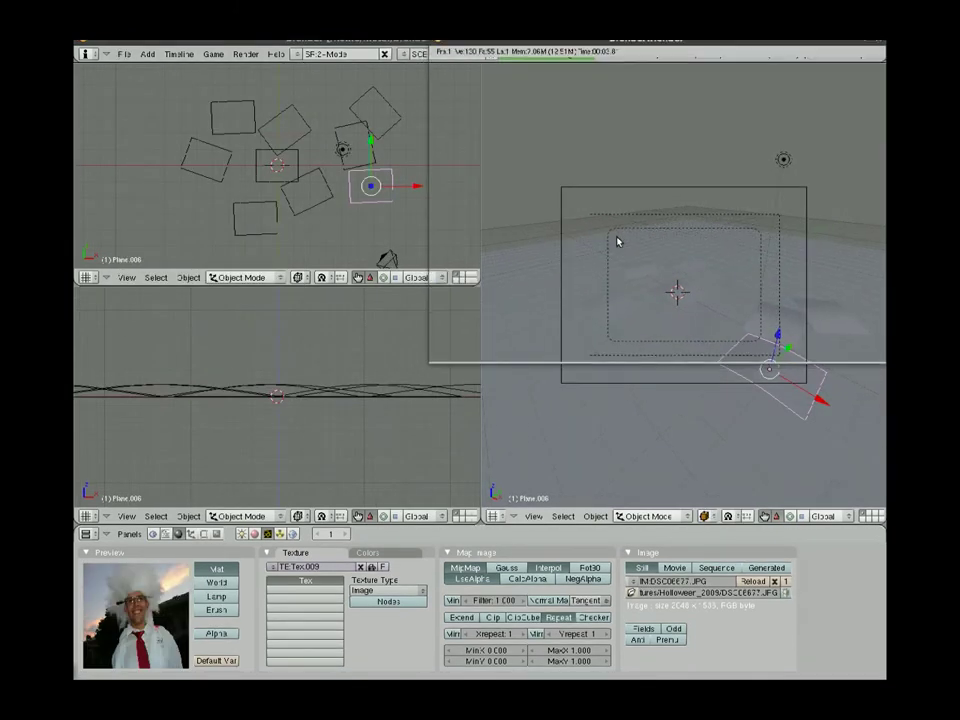